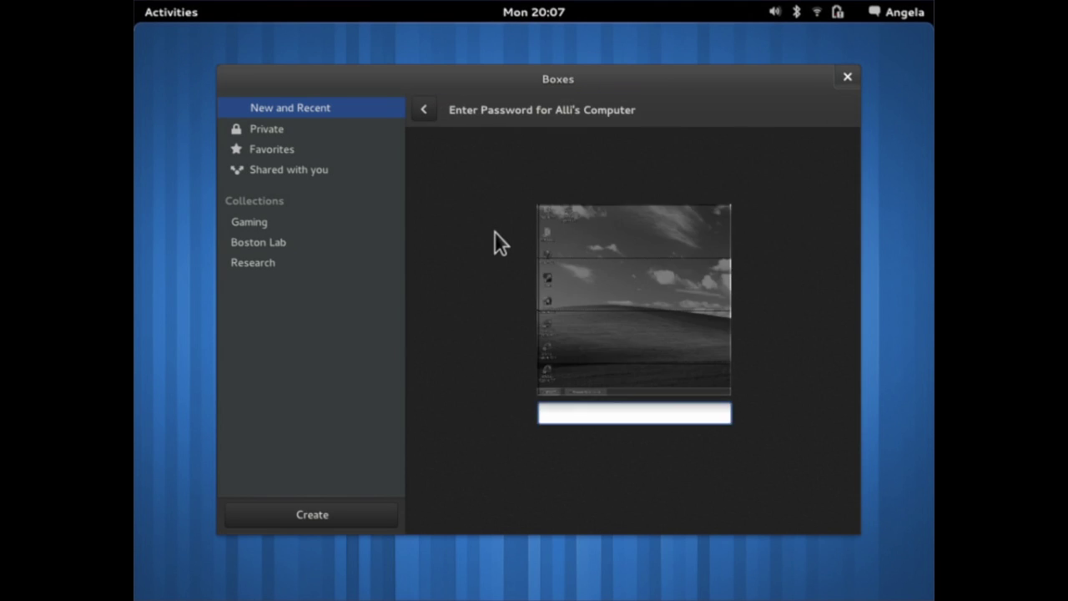
Enter the account password to sign in to the remote computer.
{"action": "type", "text": "*****"}
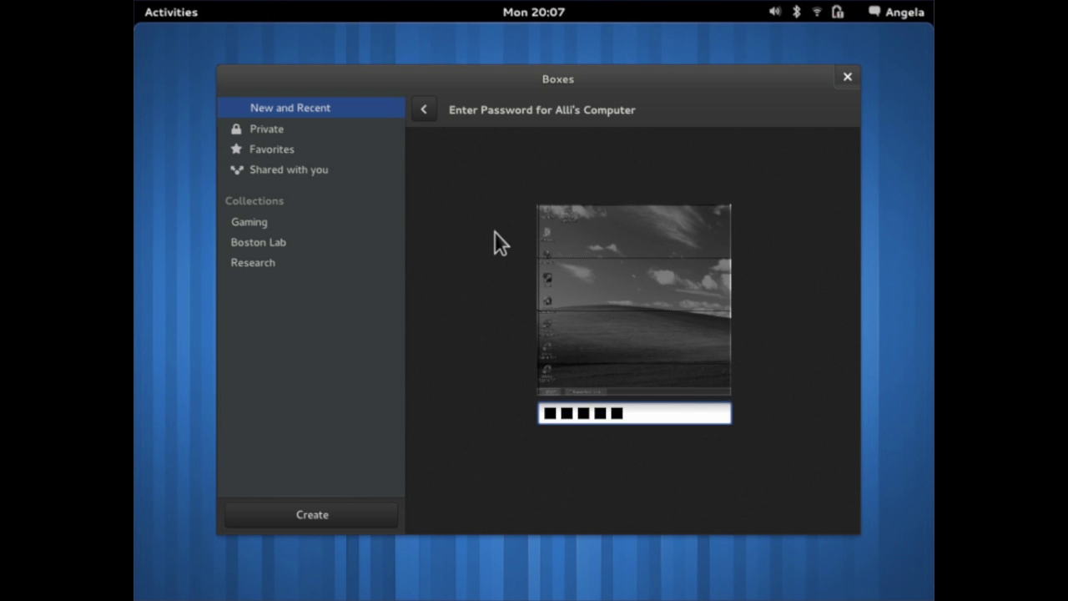
{"action": "key", "text": "Return"}
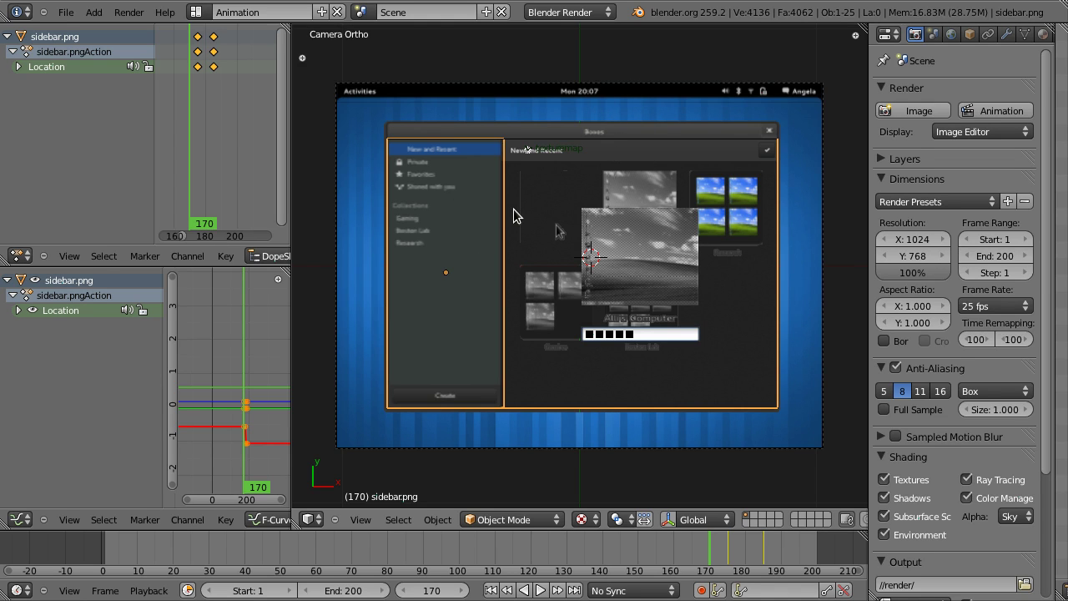
Show the Activities overview of all open windows.
{"action": "key", "text": "super"}
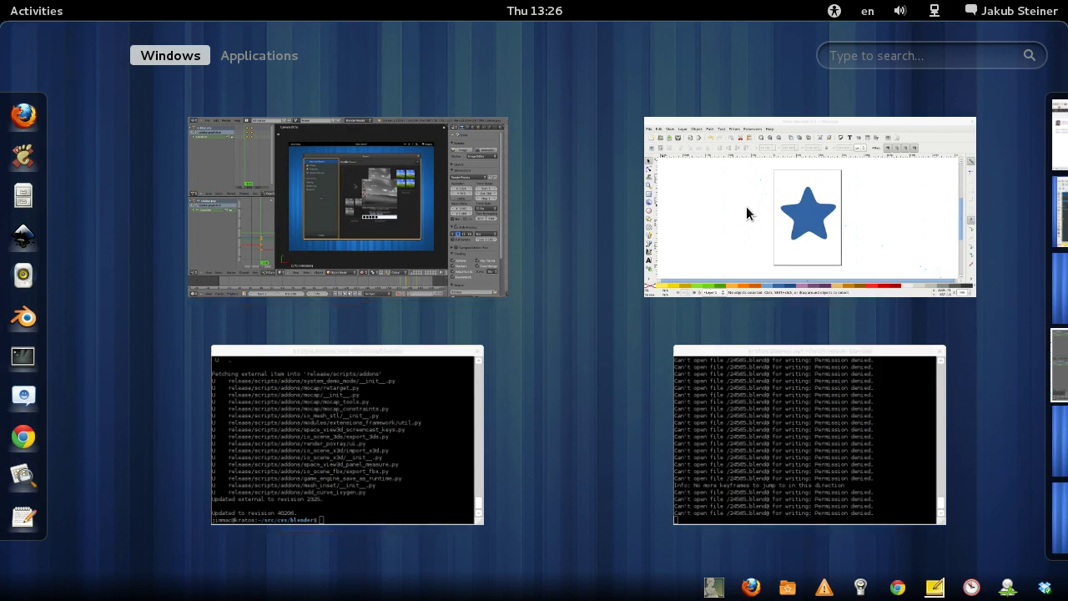
Switch to the Inkscape drawing and nudge the blue star slightly down and right.
{"action": "left_click", "coordinate": [746, 206]}
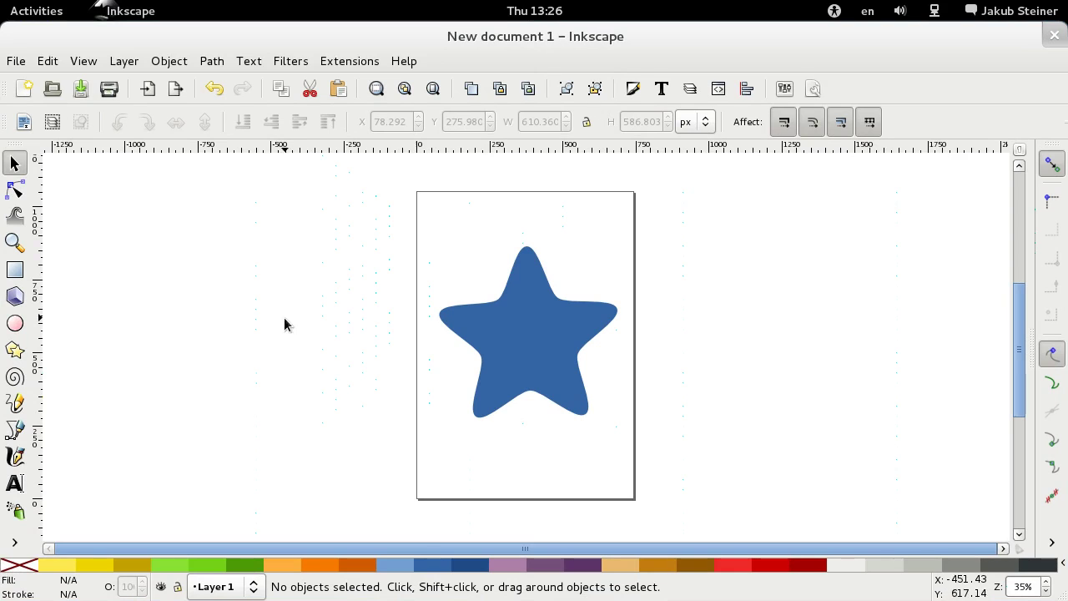
{"action": "mouse_move", "coordinate": [542, 317]}
{"action": "left_mouse_down"}
{"action": "mouse_move", "coordinate": [543, 360]}
{"action": "mouse_move", "coordinate": [541, 344]}
{"action": "mouse_move", "coordinate": [511, 357]}
{"action": "mouse_move", "coordinate": [529, 327]}
{"action": "left_mouse_up"}
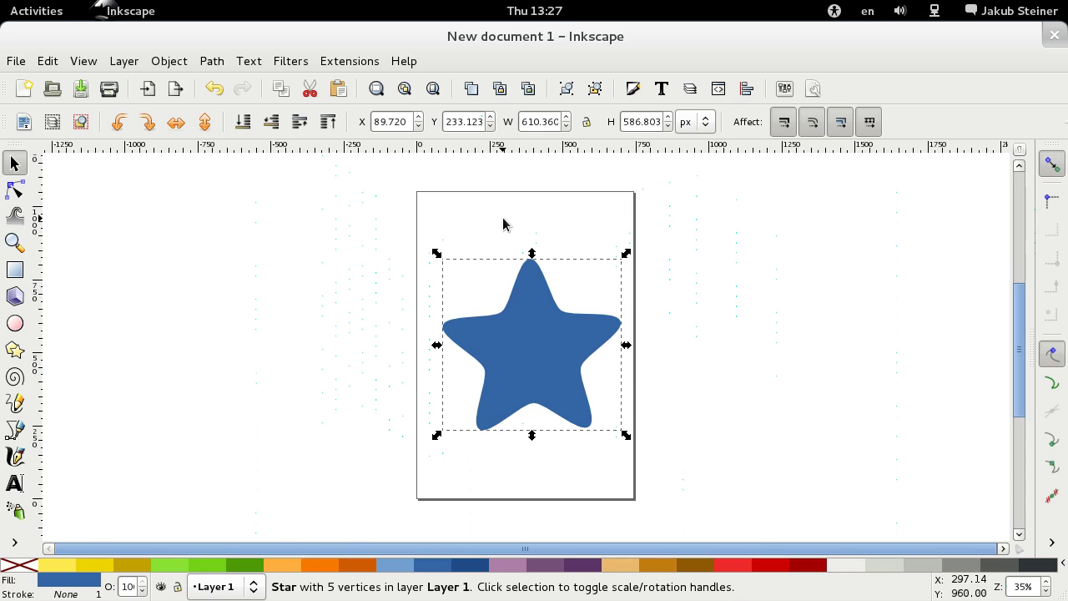
Draw a light orange circle positioned over the star's upper left.
{"action": "left_click", "coordinate": [15, 323]}
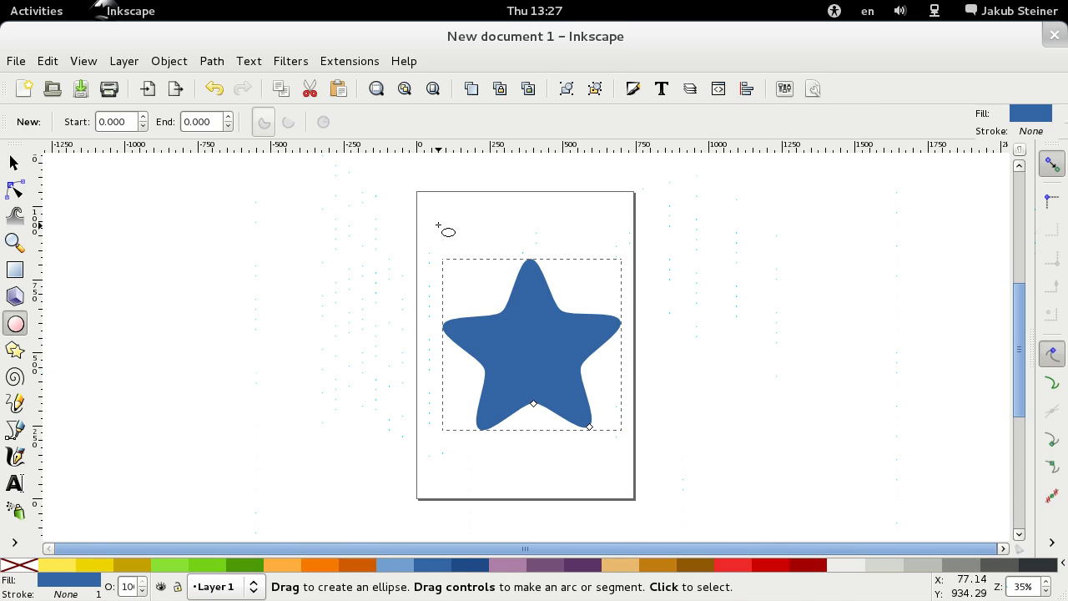
{"action": "left_click_drag", "start_coordinate": [396, 213], "coordinate": [575, 384]}
{"action": "key", "text": "s"}
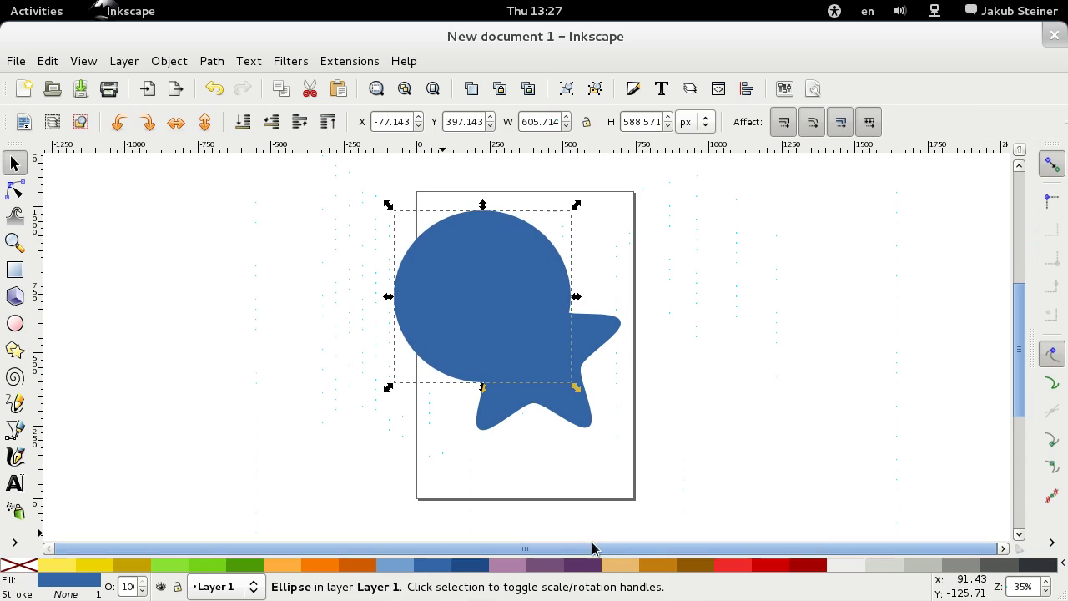
{"action": "left_click", "coordinate": [620, 565]}
{"action": "left_click_drag", "start_coordinate": [424, 250], "coordinate": [512, 305]}
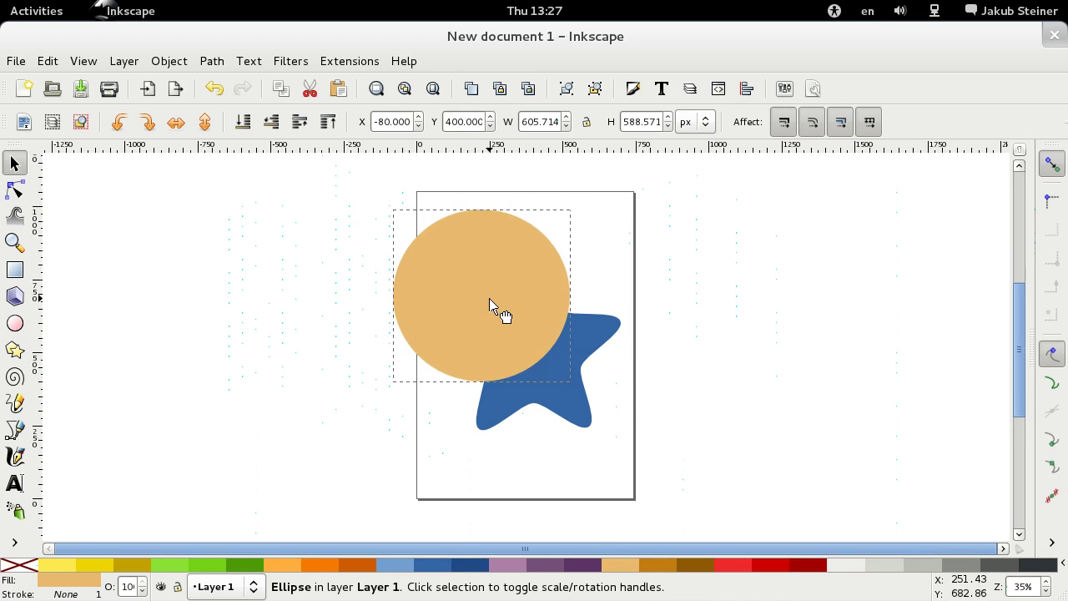
Select the circle and star together and apply Object > Clip > Set.
{"action": "left_click", "coordinate": [587, 428], "text": "shift"}
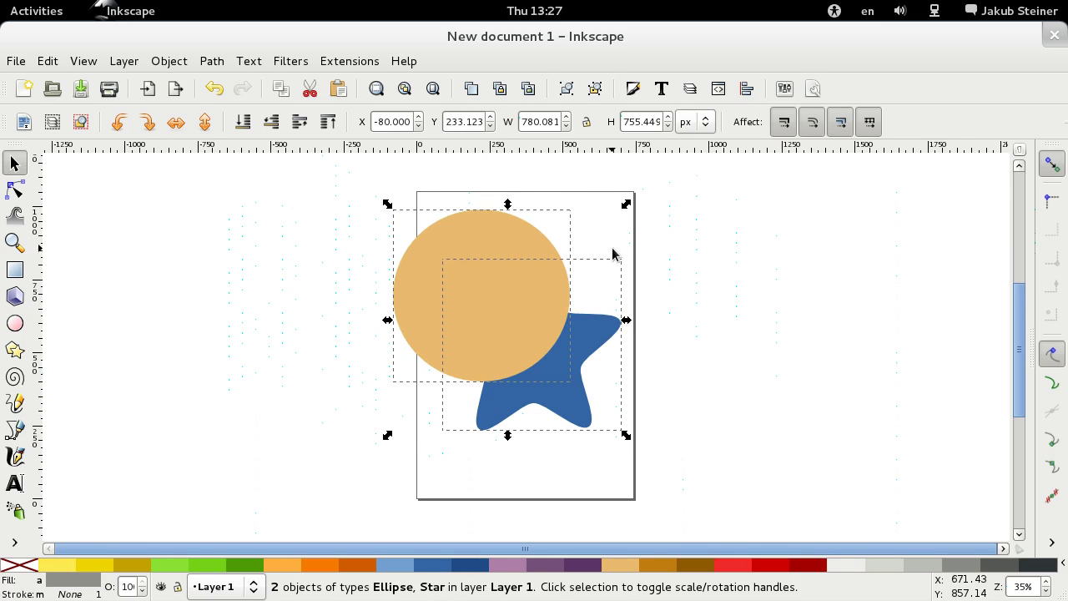
{"action": "left_click", "coordinate": [721, 264]}
{"action": "left_click", "coordinate": [488, 258]}
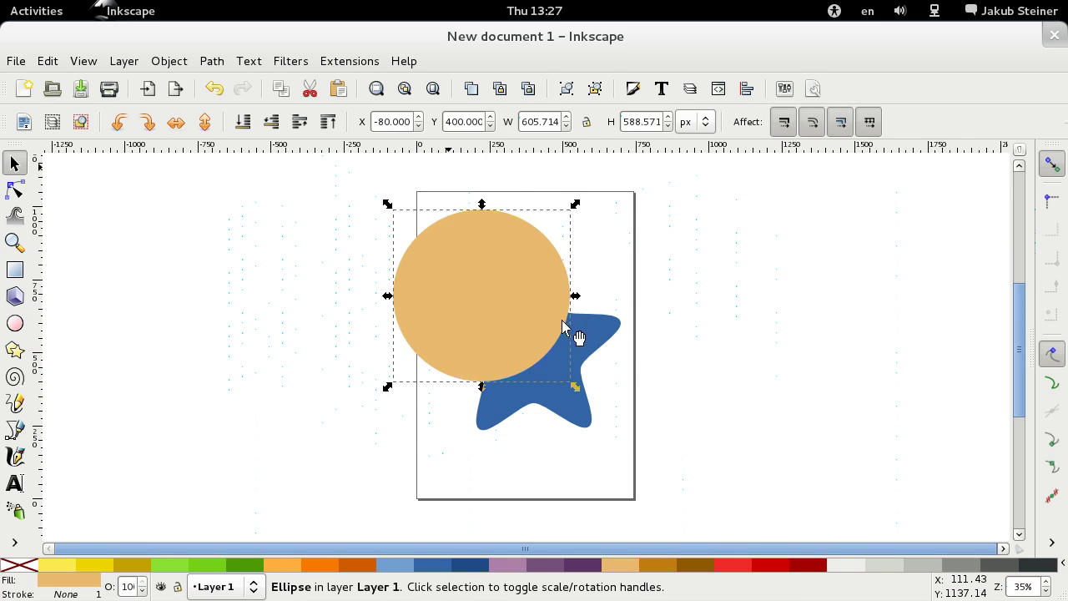
{"action": "left_click", "coordinate": [607, 338], "text": "shift"}
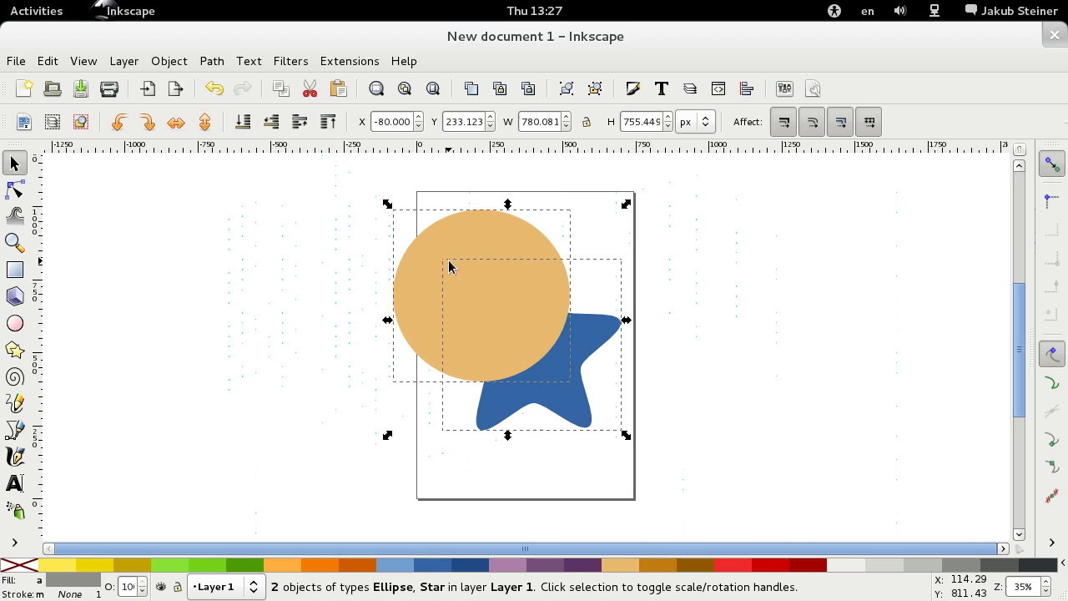
{"action": "left_click", "coordinate": [170, 61]}
{"action": "mouse_move", "coordinate": [171, 198]}
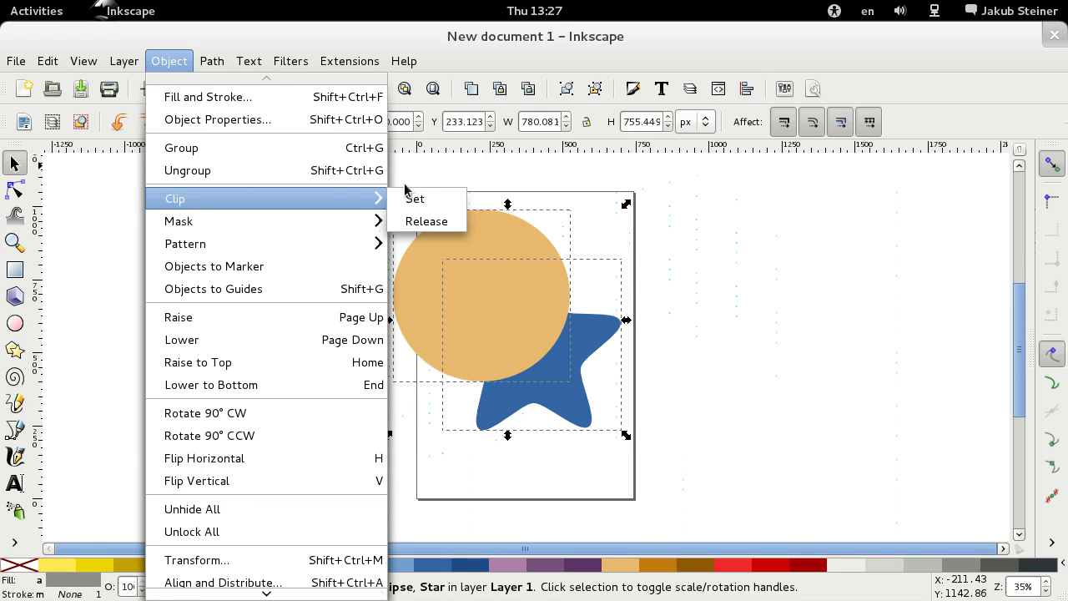
{"action": "left_click", "coordinate": [410, 201]}
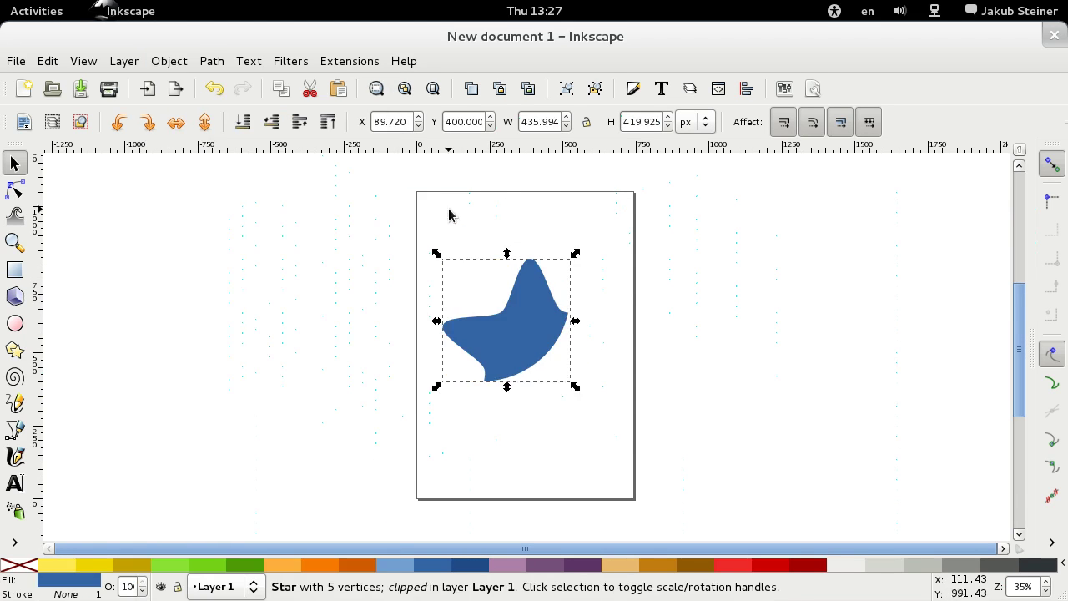
Move the clipped star slightly right and down, then view the drawing as outlines.
{"action": "left_click", "coordinate": [692, 303]}
{"action": "left_click_drag", "start_coordinate": [523, 358], "coordinate": [550, 373]}
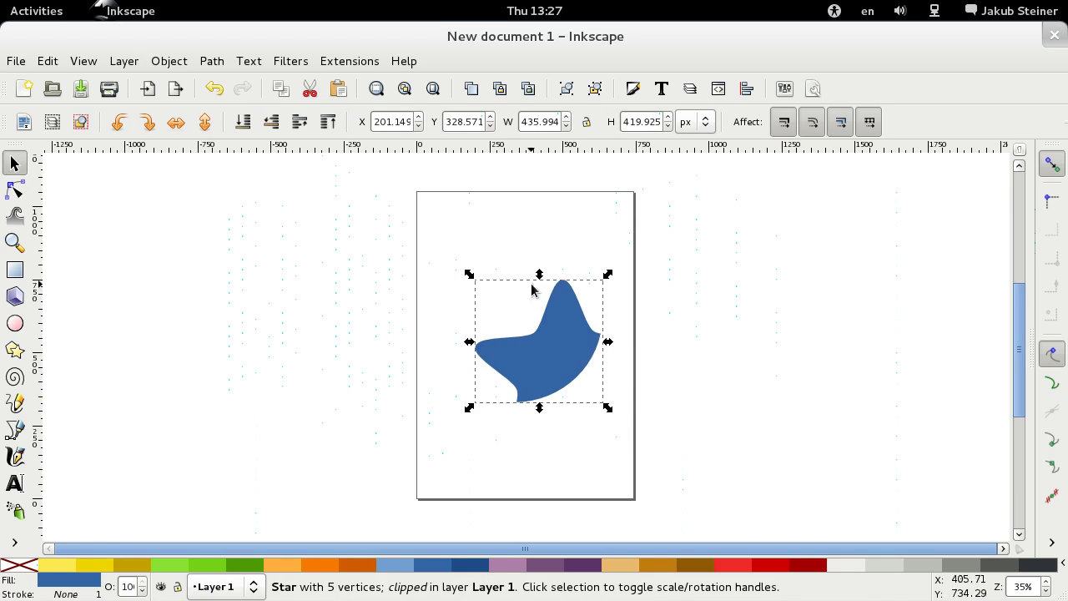
{"action": "key", "text": "ctrl+KP_5"}
{"action": "key", "text": "ctrl+KP_5"}
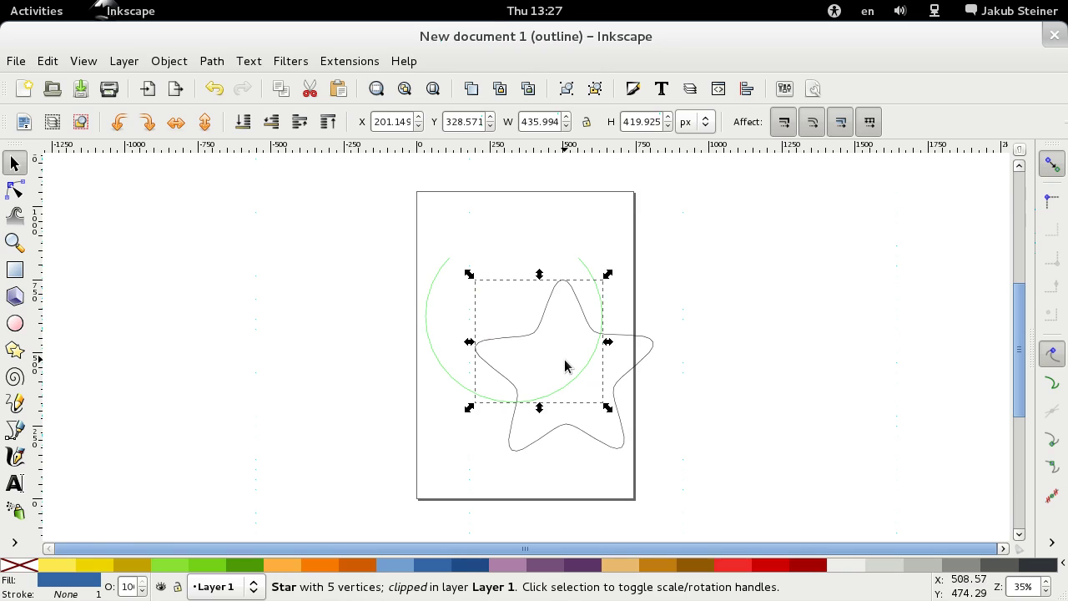
{"action": "key", "text": "ctrl+KP_5"}
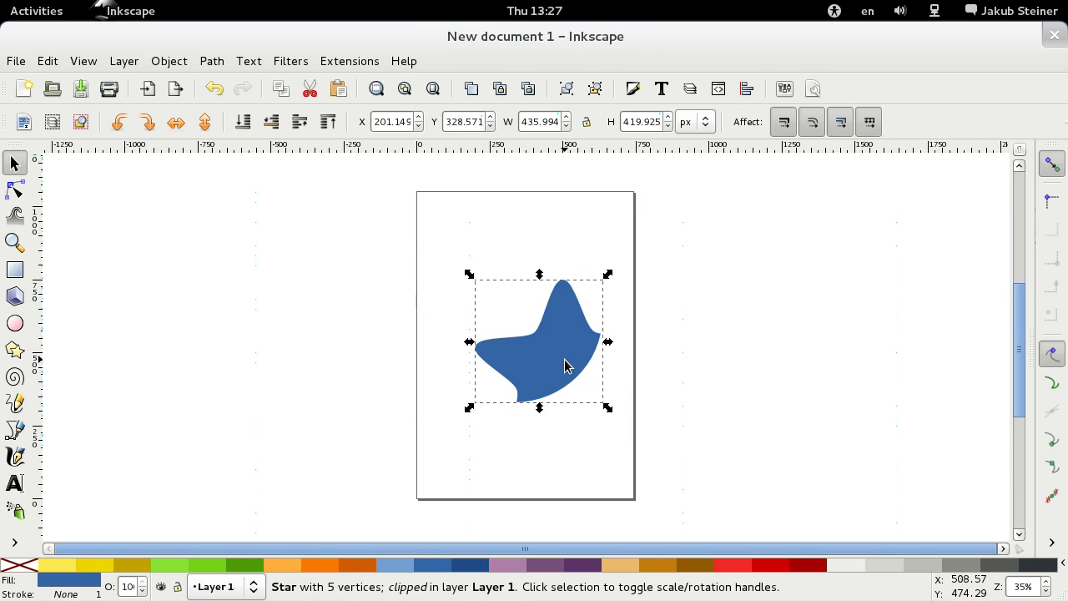
{"action": "left_click", "coordinate": [751, 305]}
{"action": "left_click", "coordinate": [531, 328]}
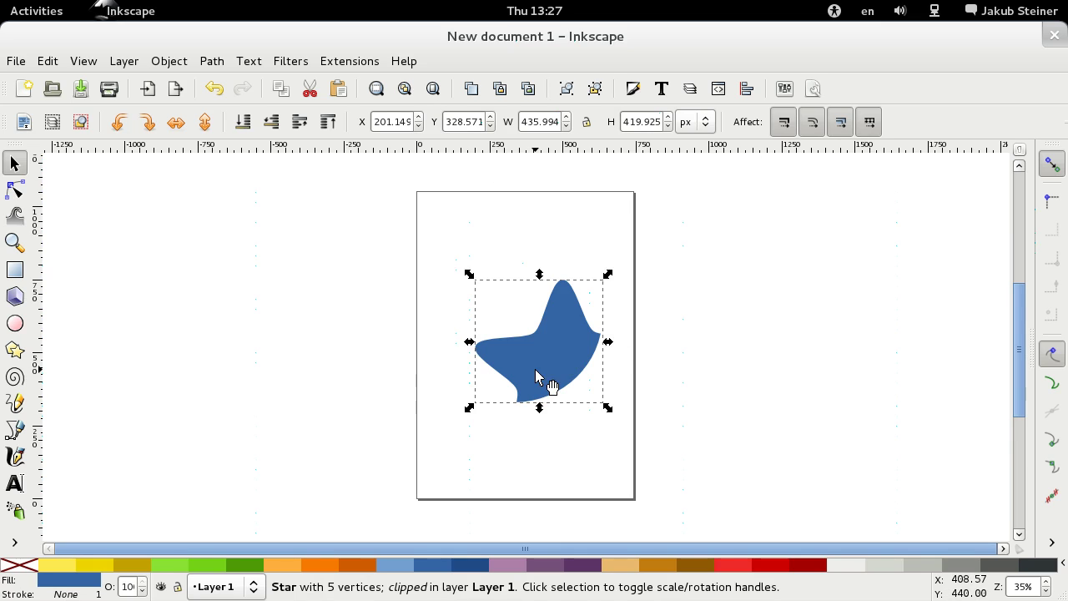
{"action": "key", "text": "n"}
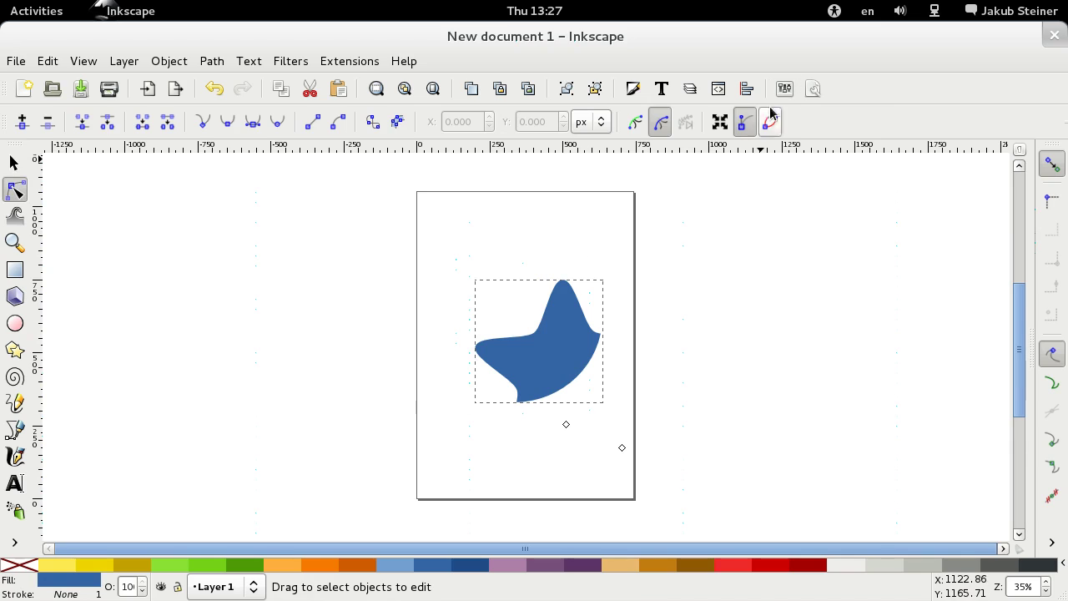
{"action": "left_click", "coordinate": [635, 124]}
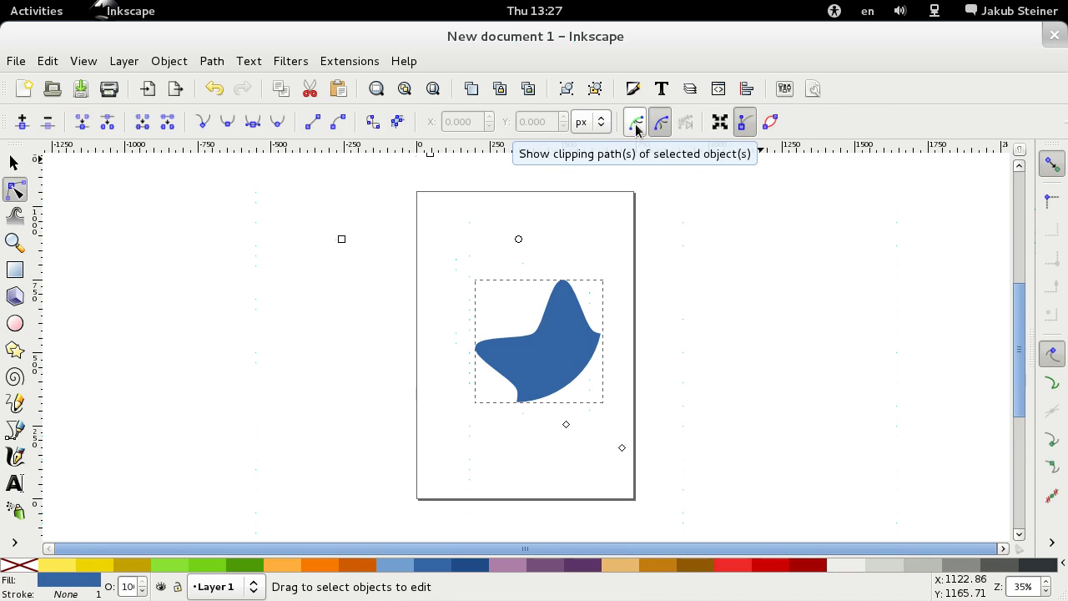
{"action": "left_click", "coordinate": [635, 125]}
{"action": "left_click", "coordinate": [635, 124]}
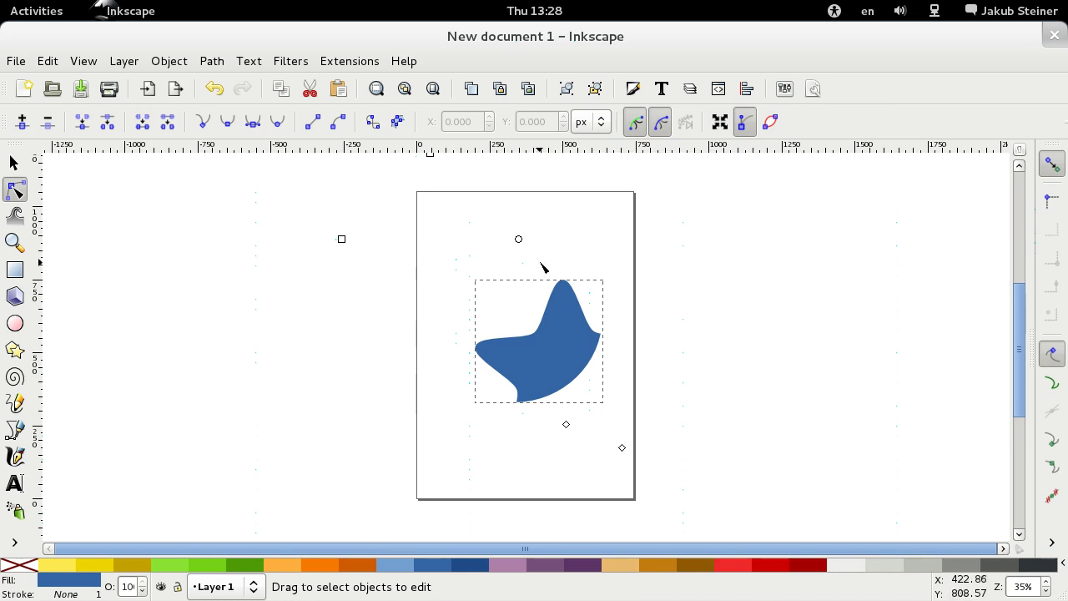
{"action": "middle_click_drag", "start_coordinate": [542, 267], "coordinate": [563, 305]}
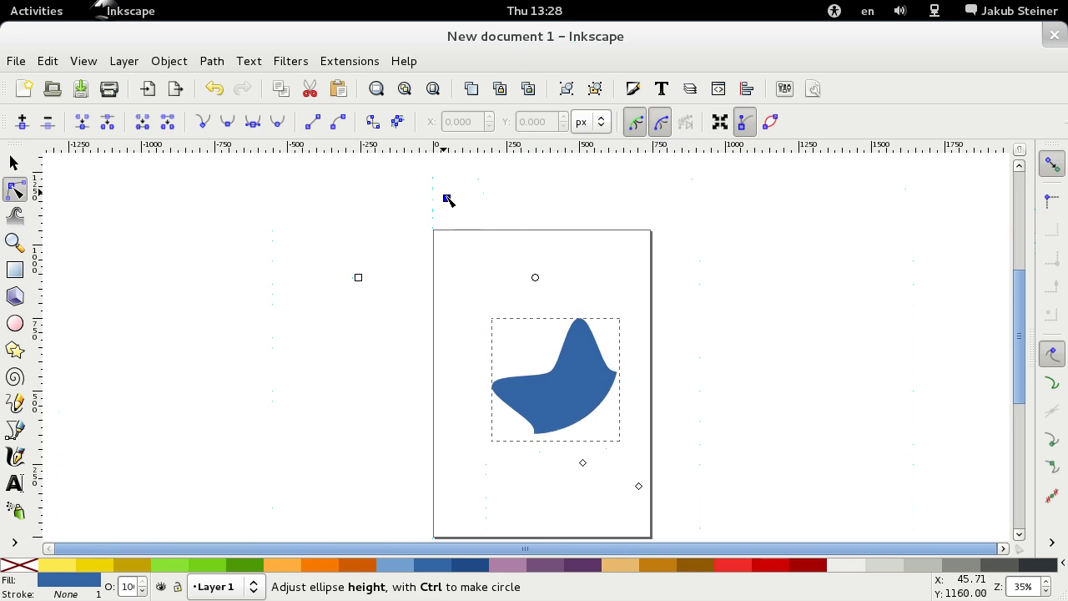
{"action": "left_click_drag", "start_coordinate": [514, 280], "coordinate": [431, 191]}
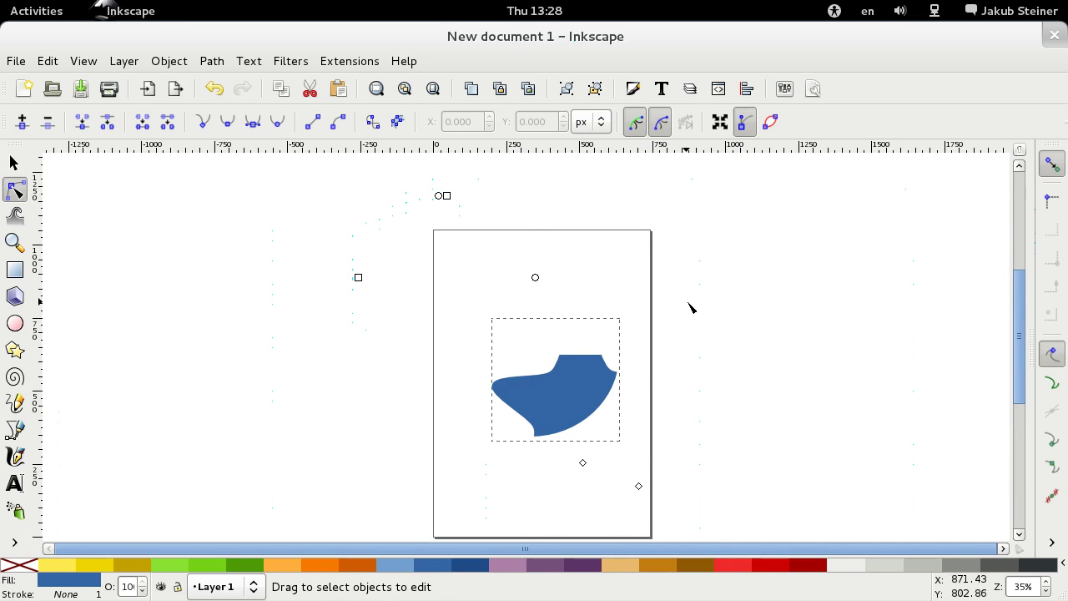
{"action": "key", "text": "ctrl+z"}
{"action": "key", "text": "s"}
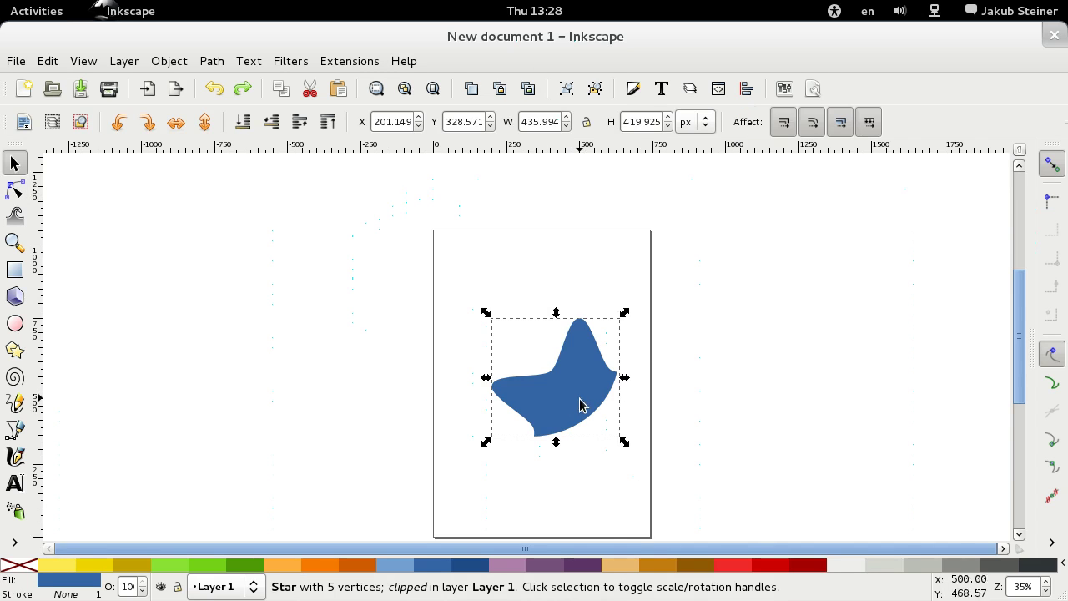
Release the clip so the orange circle and full blue star are separate again.
{"action": "scroll", "coordinate": [713, 274], "scroll_direction": "down", "scroll_amount": 2}
{"action": "scroll", "coordinate": [679, 273], "scroll_direction": "right", "scroll_amount": 1}
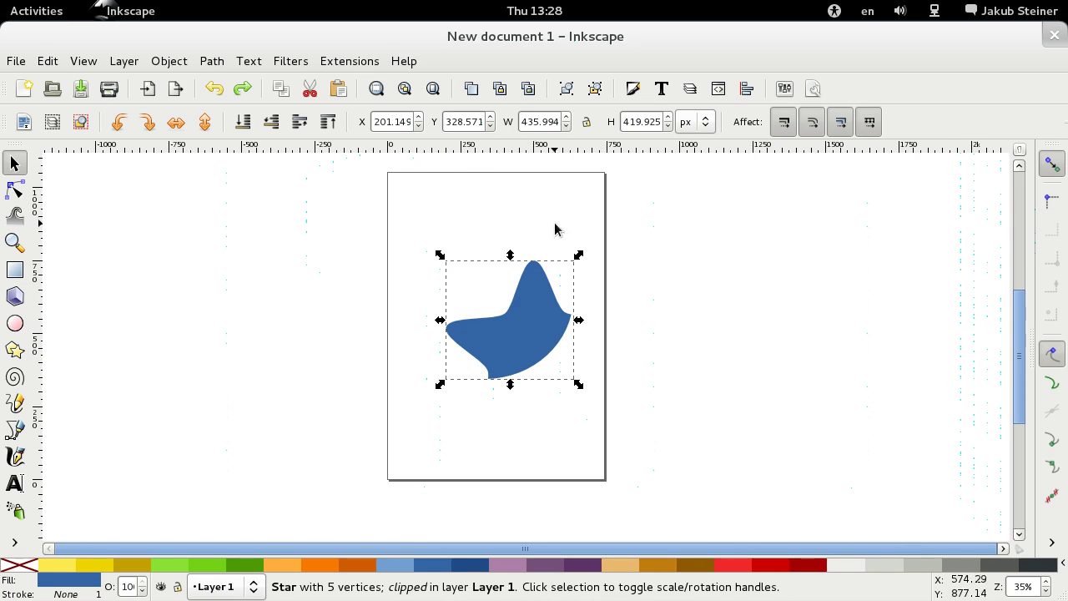
{"action": "mouse_move", "coordinate": [555, 228]}
{"action": "middle_mouse_down"}
{"action": "mouse_move", "coordinate": [503, 205]}
{"action": "mouse_move", "coordinate": [561, 206]}
{"action": "mouse_move", "coordinate": [476, 220]}
{"action": "mouse_move", "coordinate": [538, 223]}
{"action": "middle_mouse_up"}
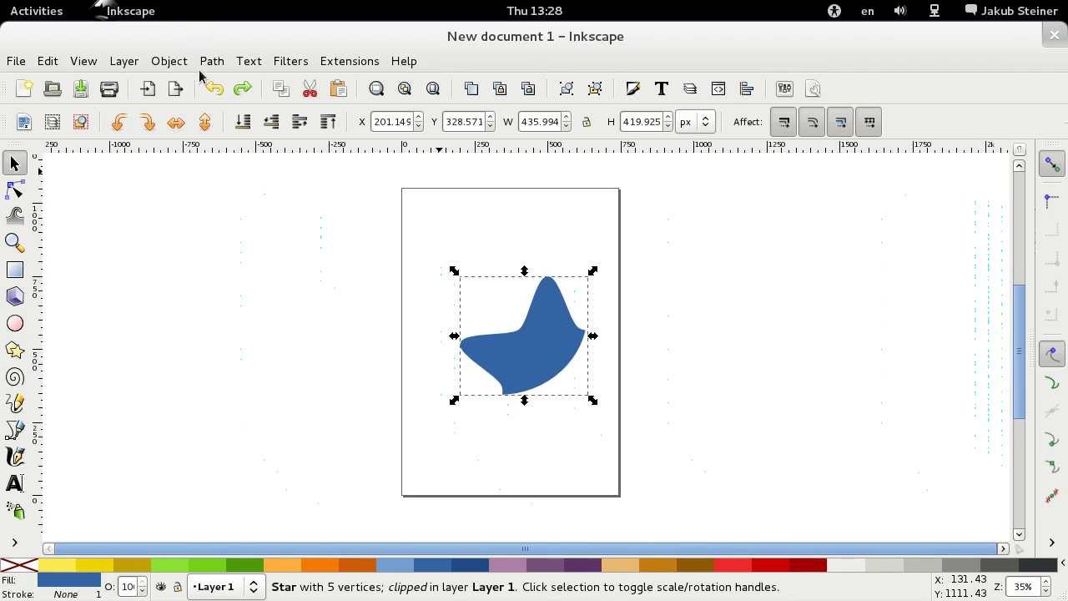
{"action": "left_click", "coordinate": [171, 62]}
{"action": "mouse_move", "coordinate": [202, 197]}
{"action": "left_click", "coordinate": [437, 222]}
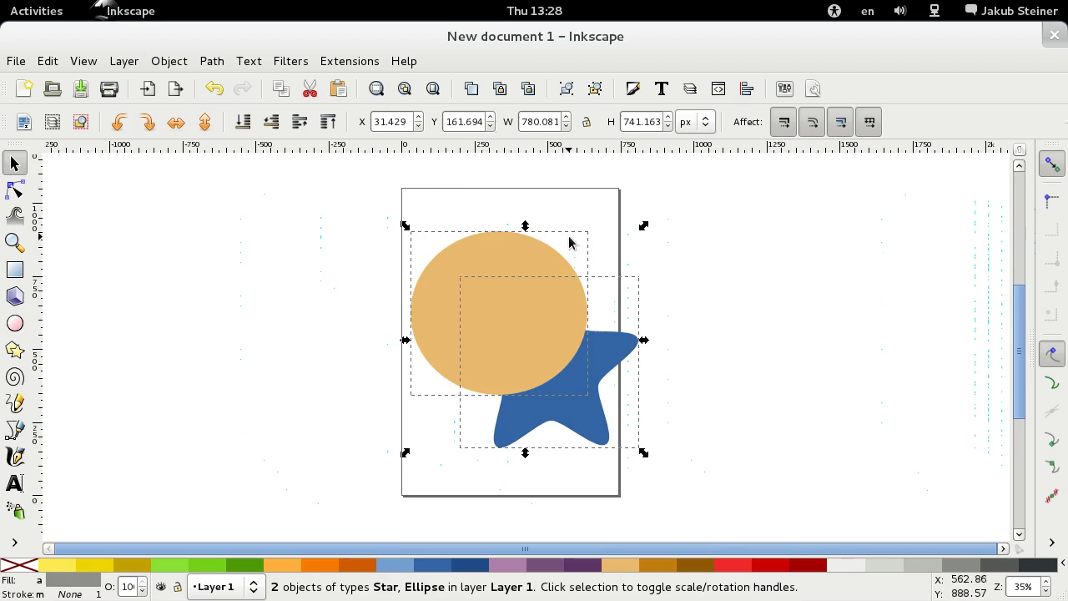
Select the star and orange circle together and look over the Path menu without applying anything.
{"action": "key", "text": "Escape"}
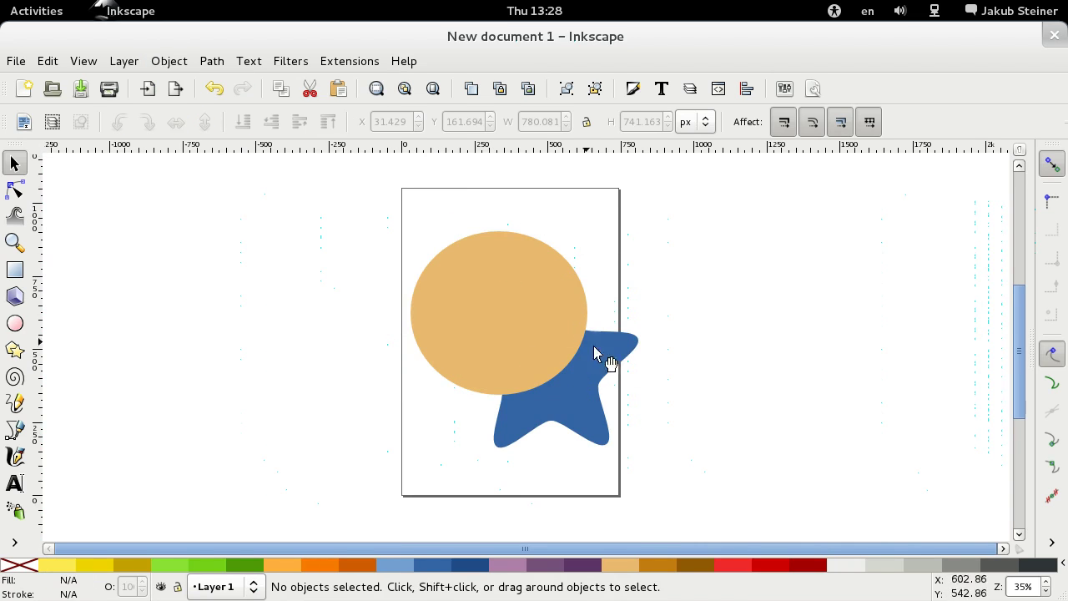
{"action": "left_click", "coordinate": [594, 417]}
{"action": "left_click", "coordinate": [488, 278], "text": "shift"}
{"action": "left_click", "coordinate": [212, 62]}
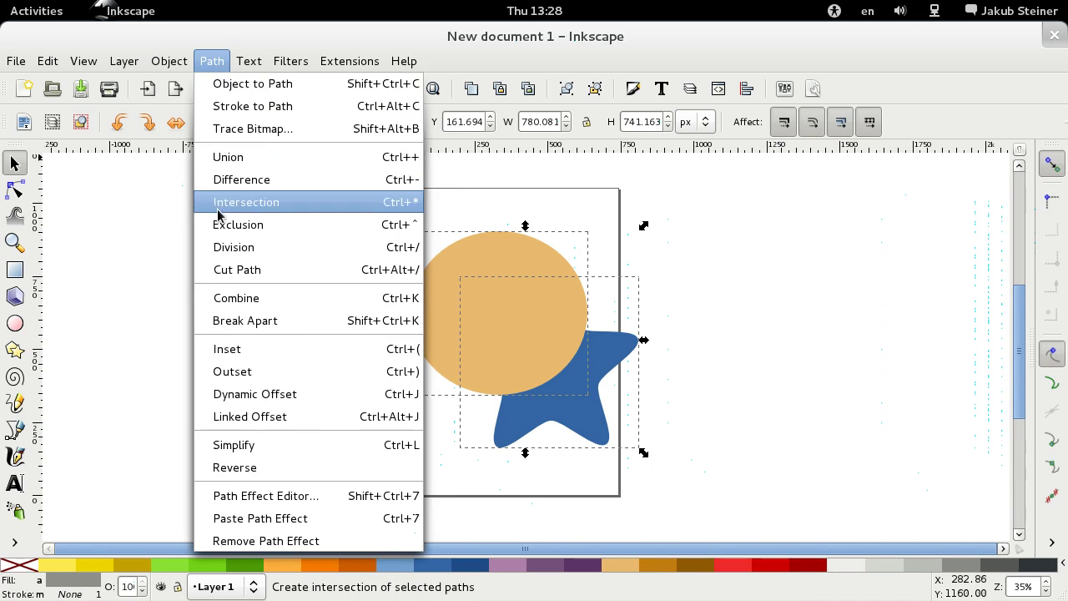
{"action": "left_click", "coordinate": [804, 306]}
Pull a horizontal guide onto the page and close the Inkscape document.
{"action": "left_click", "coordinate": [820, 284]}
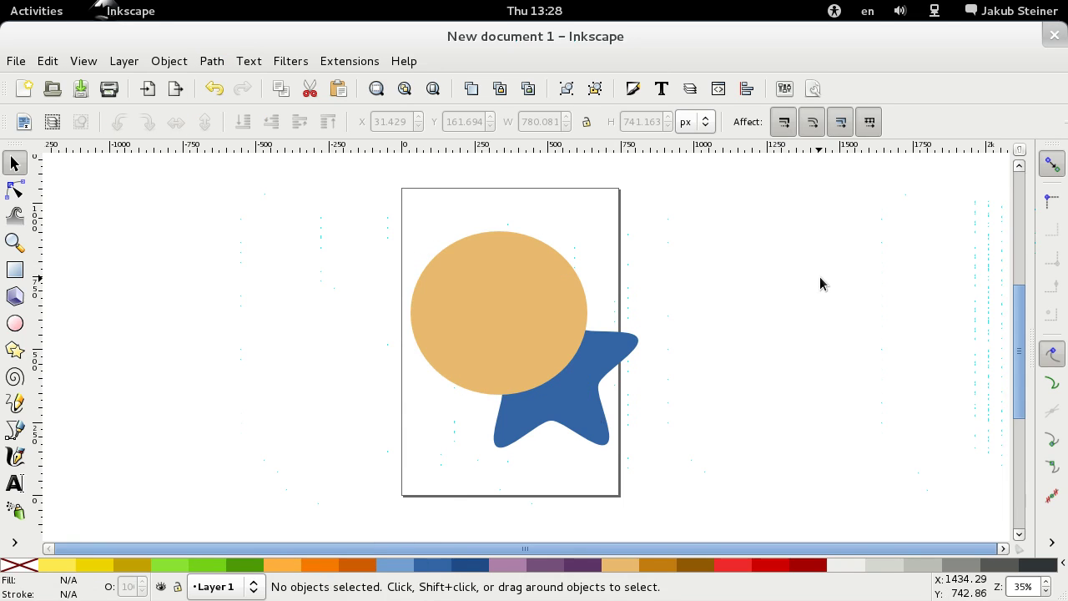
{"action": "left_click_drag", "start_coordinate": [359, 147], "coordinate": [676, 25]}
{"action": "left_click", "coordinate": [1054, 35]}
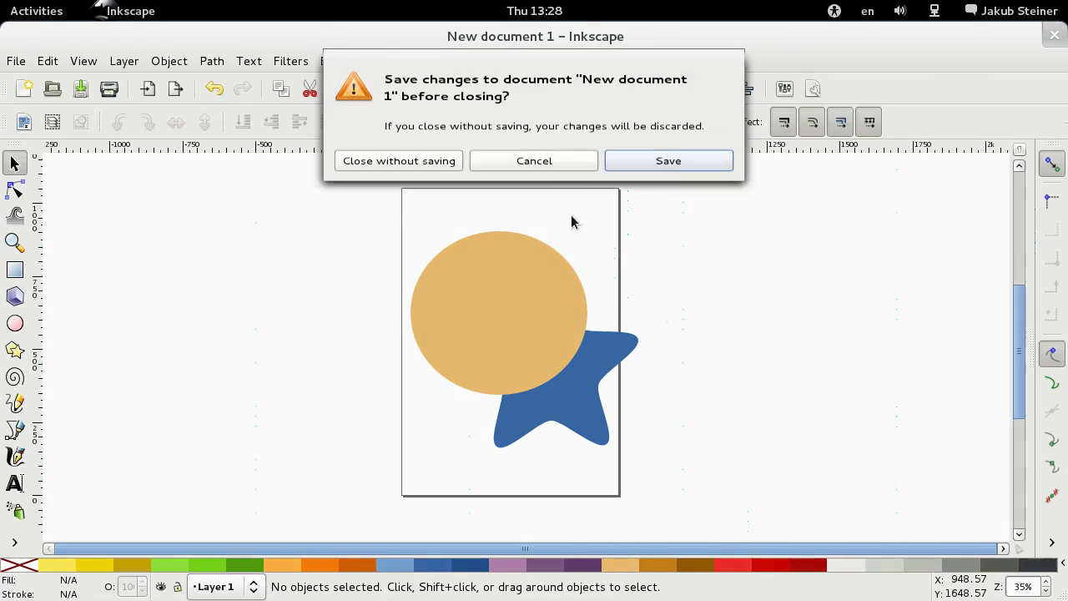
Close the drawing without saving, then make the sidebar.png plane active in Blender.
{"action": "left_click", "coordinate": [436, 184]}
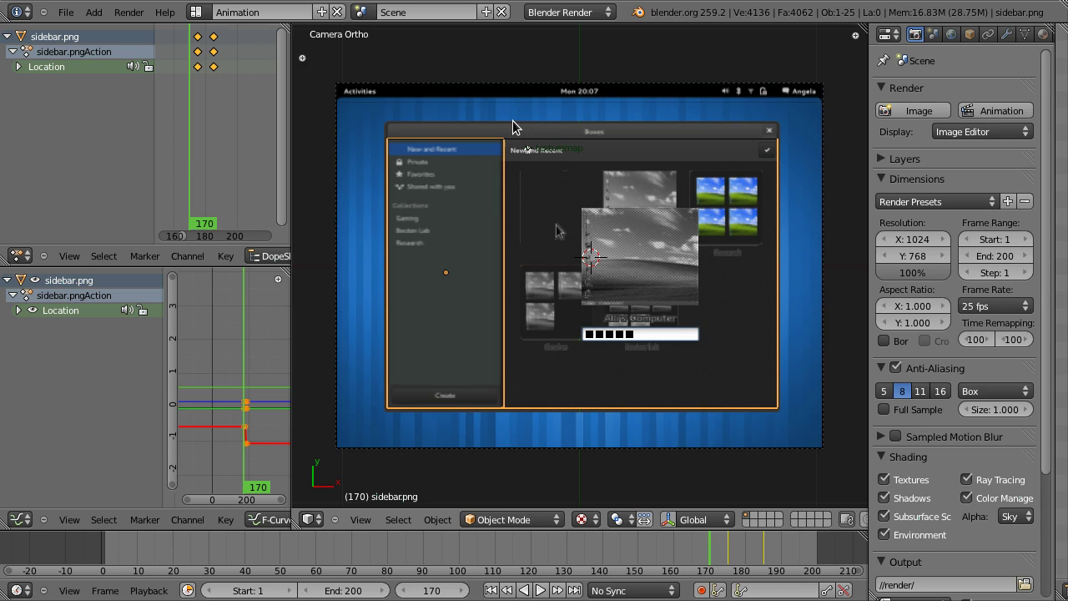
{"action": "right_click", "coordinate": [533, 124]}
{"action": "right_click", "coordinate": [454, 180]}
Isolate the sidebar planes in local view and check them in orthographic front and top views.
{"action": "key", "text": "KP_Divide"}
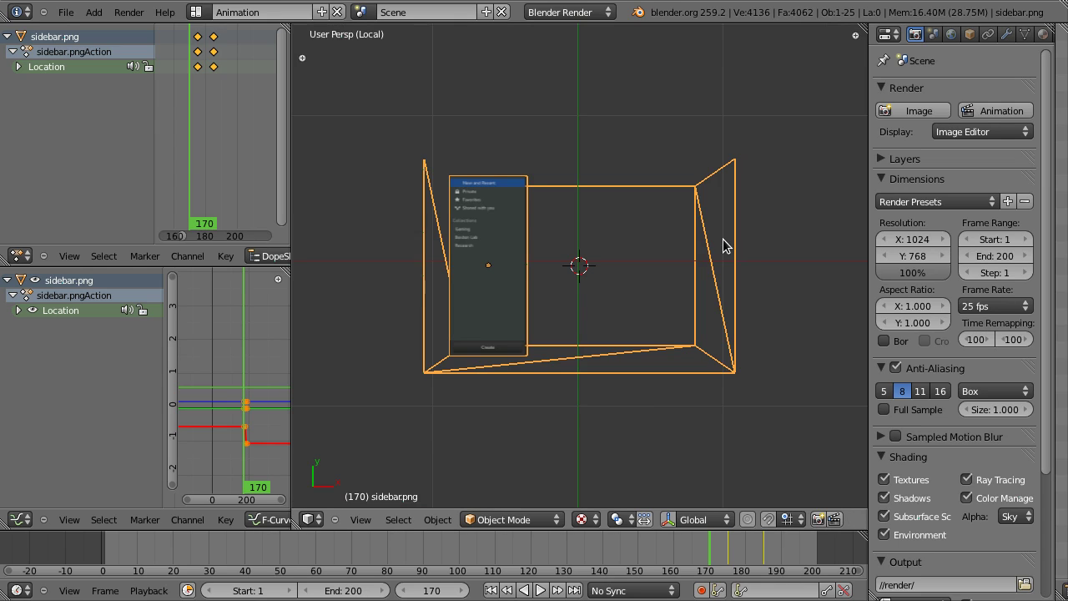
{"action": "key", "text": "KP_5"}
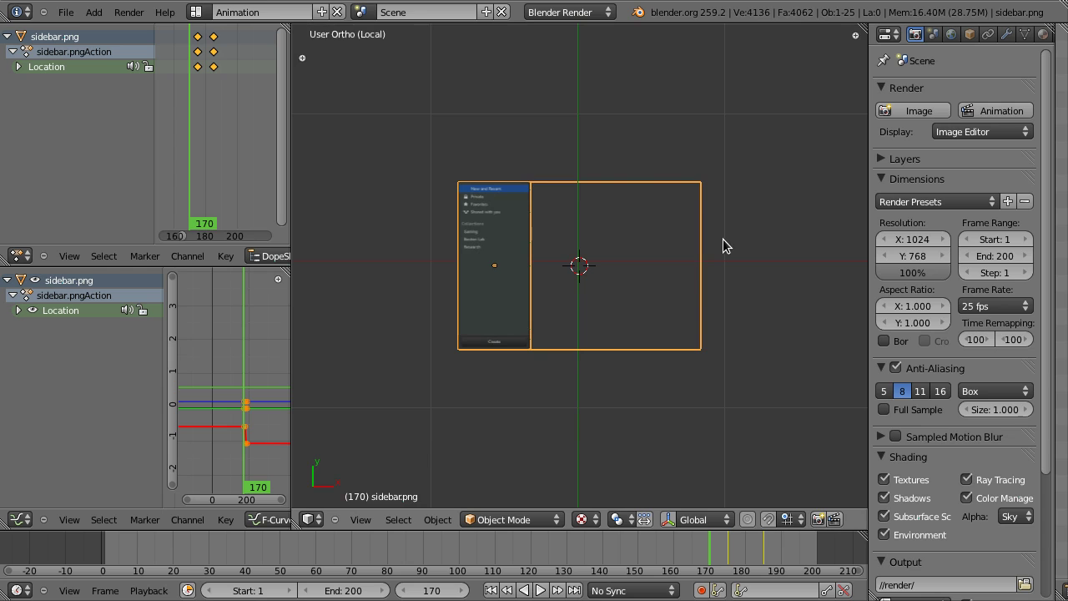
{"action": "middle_click_drag", "start_coordinate": [483, 332], "coordinate": [540, 265]}
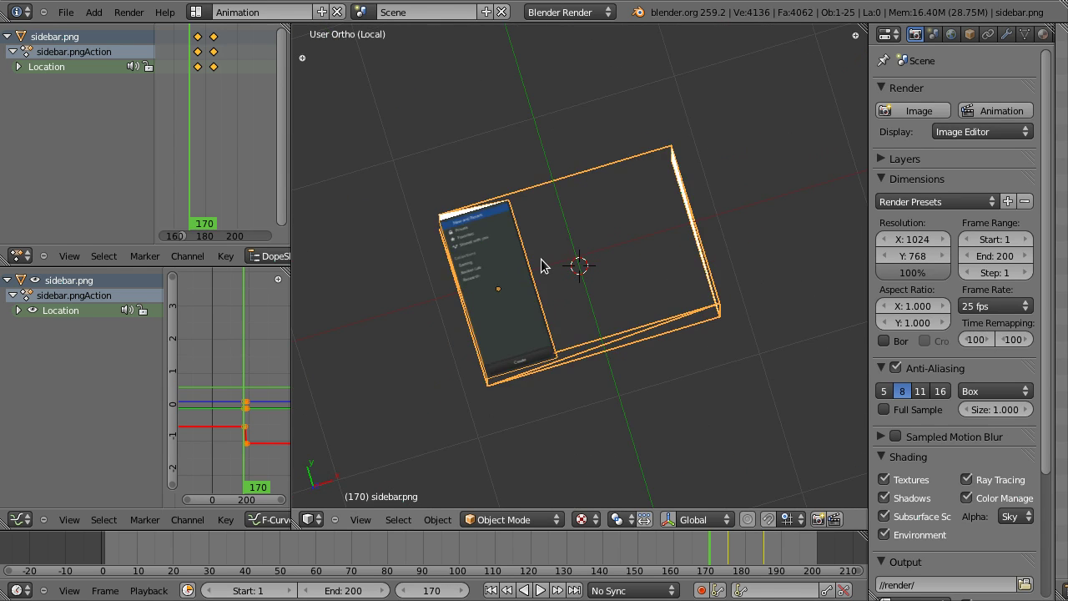
{"action": "key", "text": "KP_1"}
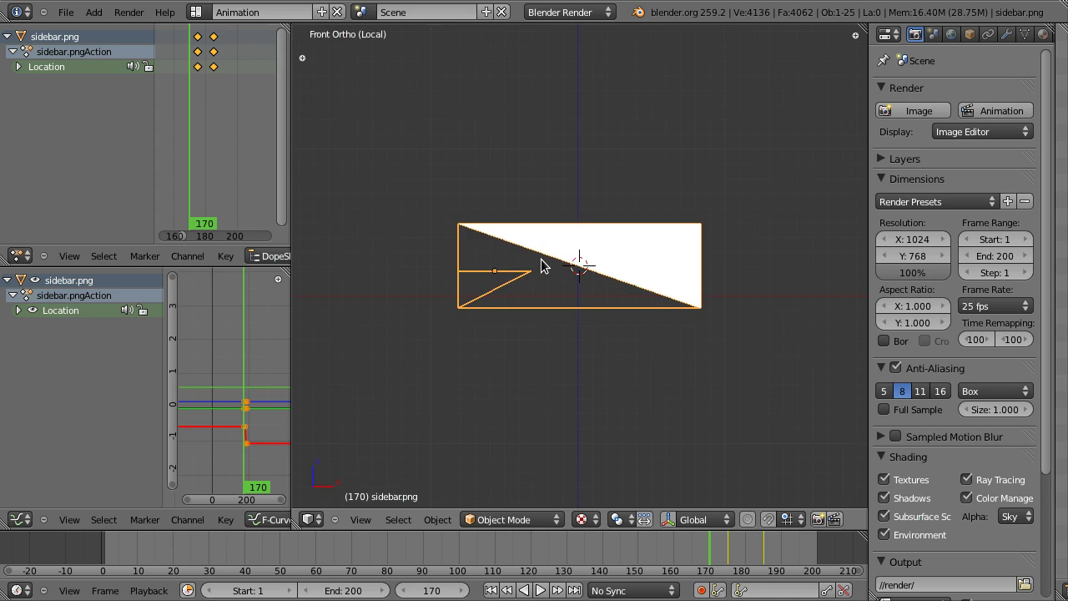
{"action": "key", "text": "KP_7"}
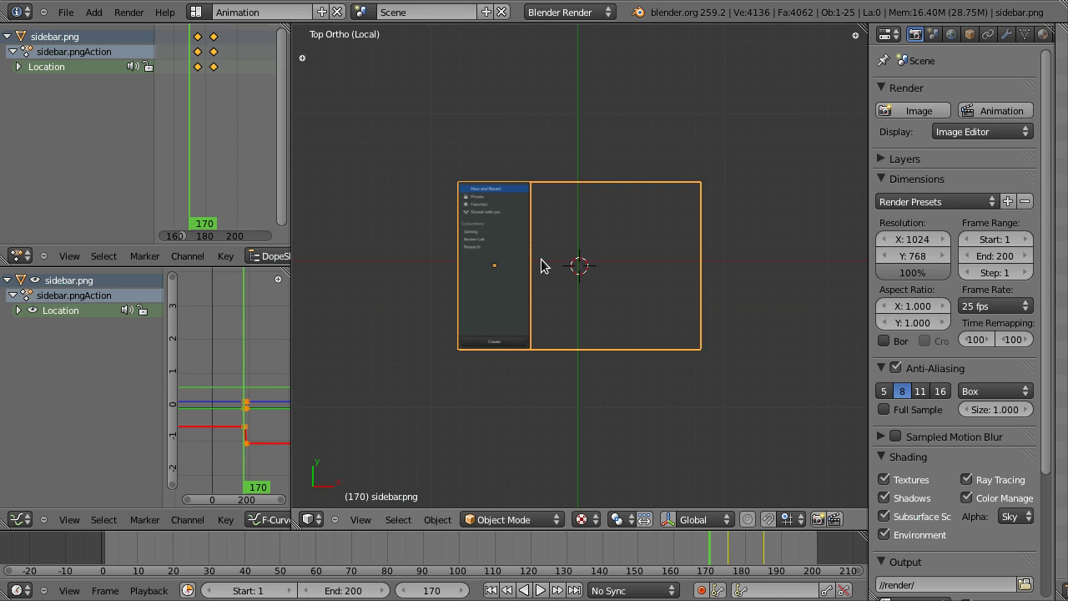
{"action": "scroll", "coordinate": [543, 250], "scroll_direction": "up", "scroll_amount": 4}
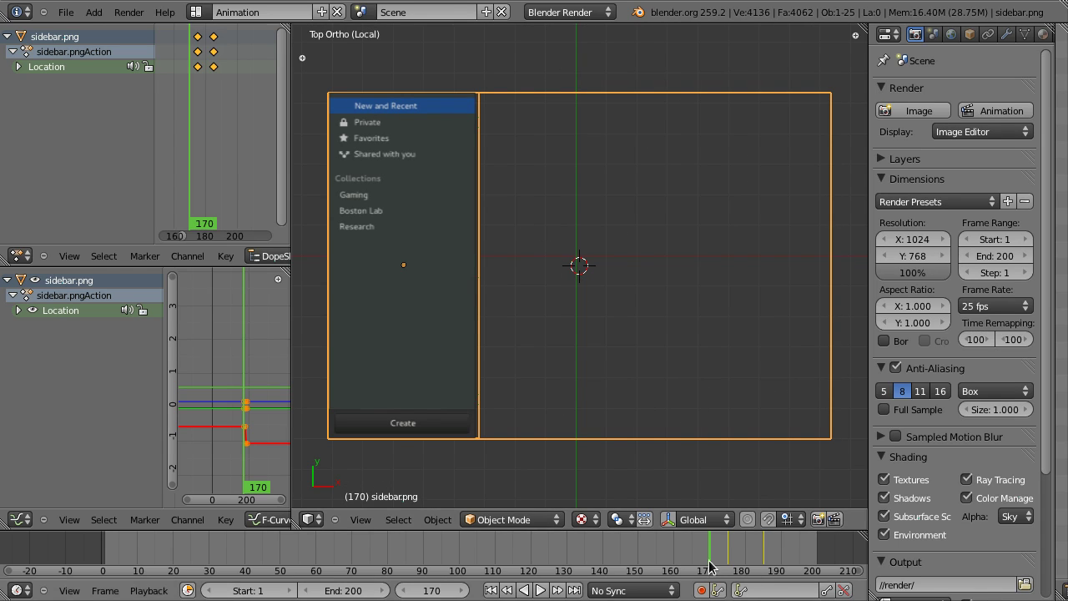
Scrub the timeline to frame 175 and look through the scene camera.
{"action": "mouse_move", "coordinate": [709, 557]}
{"action": "left_mouse_down"}
{"action": "mouse_move", "coordinate": [678, 556]}
{"action": "mouse_move", "coordinate": [775, 556]}
{"action": "mouse_move", "coordinate": [688, 557]}
{"action": "mouse_move", "coordinate": [726, 556]}
{"action": "left_mouse_up"}
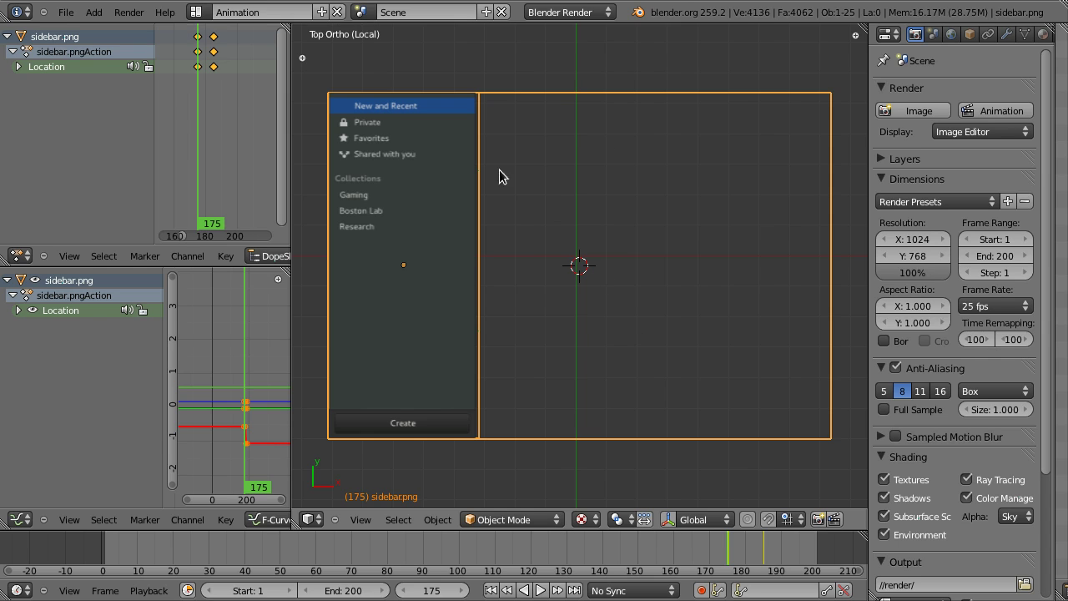
{"action": "mouse_move", "coordinate": [432, 320]}
{"action": "middle_mouse_down"}
{"action": "mouse_move", "coordinate": [439, 292]}
{"action": "mouse_move", "coordinate": [420, 334]}
{"action": "middle_mouse_up"}
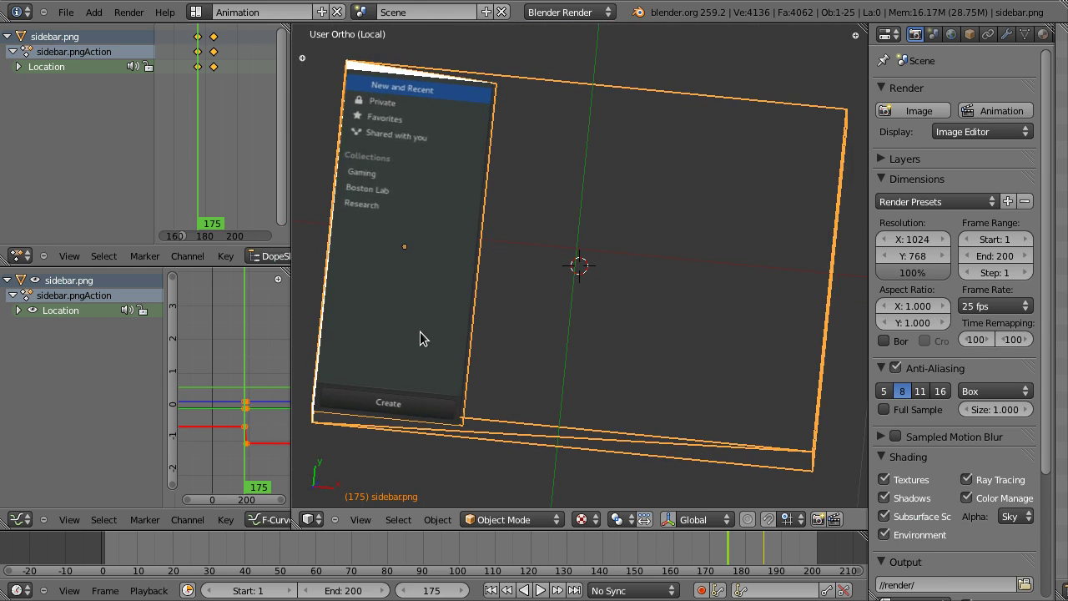
{"action": "key", "text": "KP_0"}
{"action": "scroll", "coordinate": [470, 236], "scroll_direction": "up", "scroll_amount": 4}
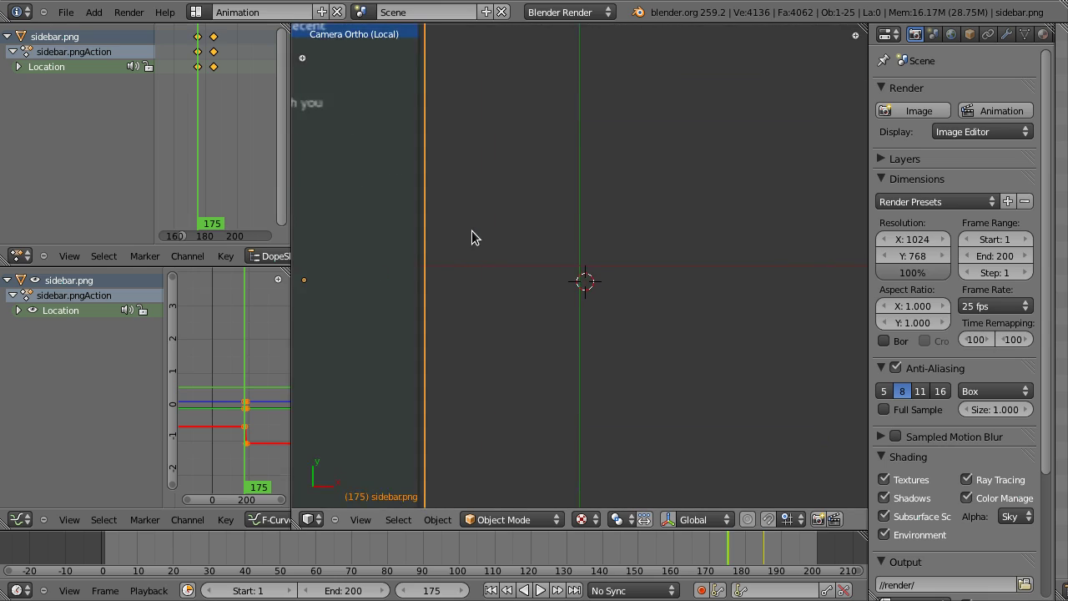
{"action": "scroll", "coordinate": [471, 236], "scroll_direction": "down", "scroll_amount": 6}
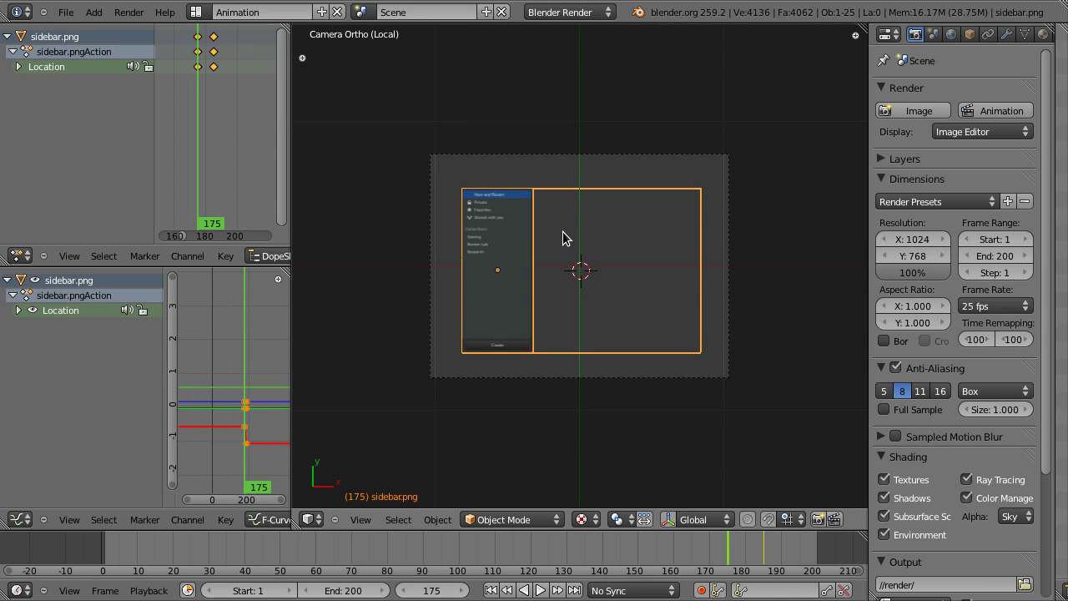
Reload the default start-up file and switch the empty scene to top view.
{"action": "key", "text": "ctrl+n"}
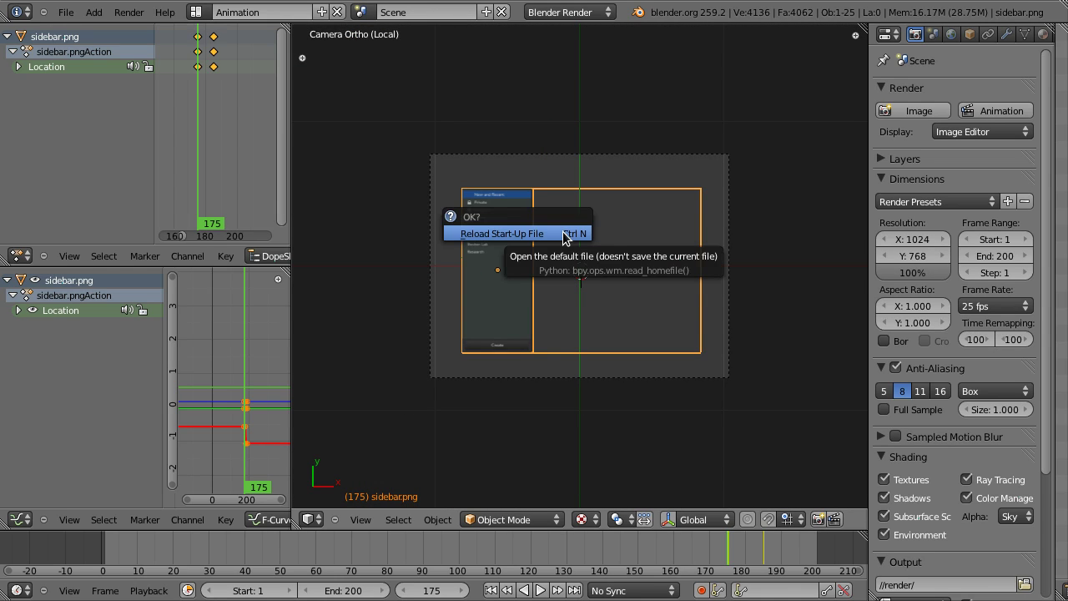
{"action": "left_click", "coordinate": [564, 238]}
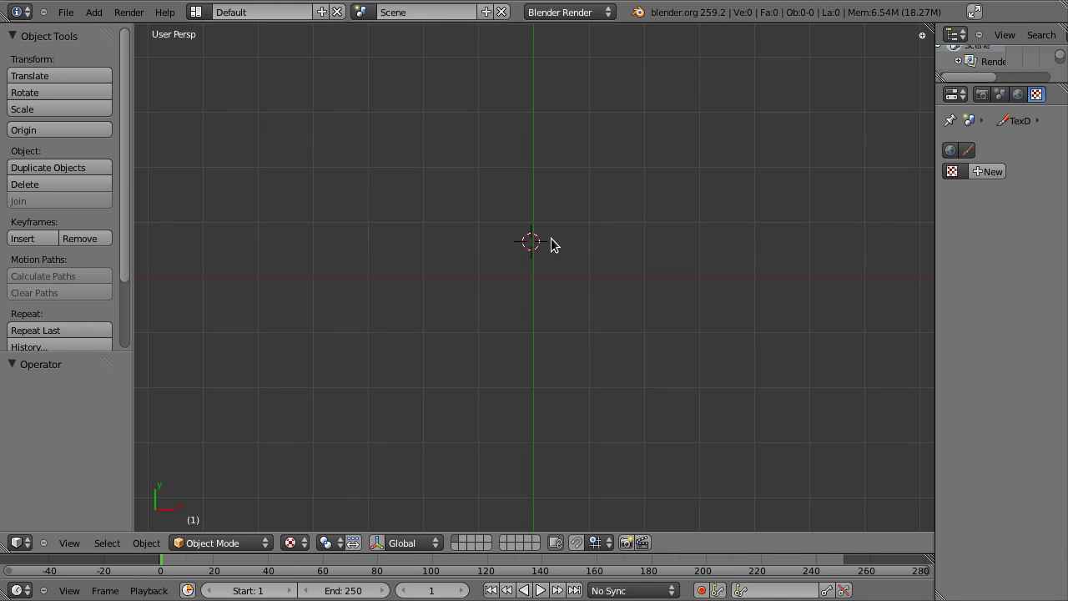
{"action": "middle_click_drag", "start_coordinate": [684, 193], "coordinate": [609, 259]}
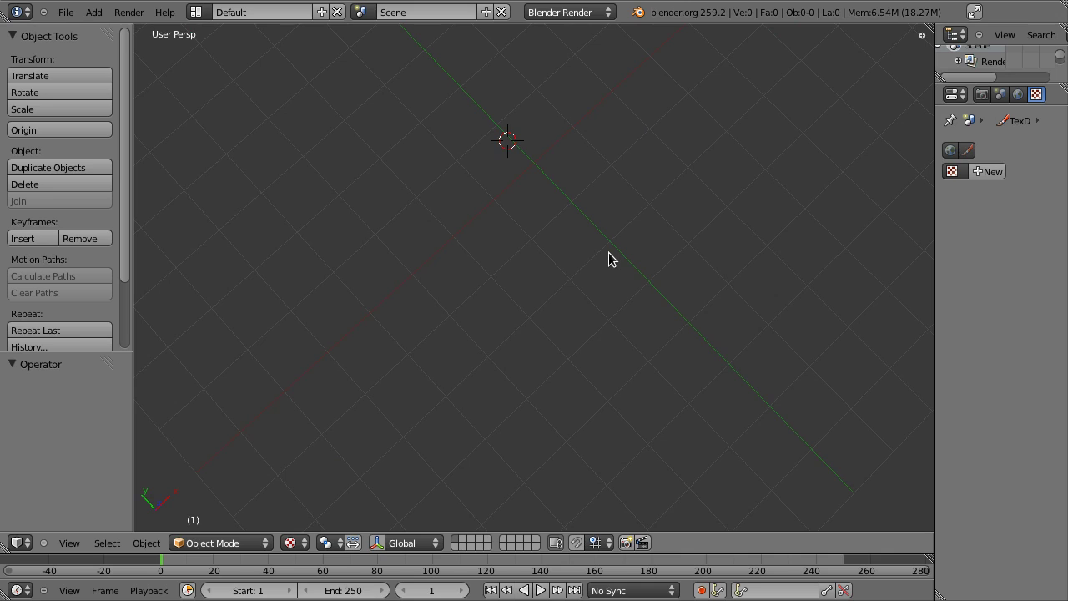
{"action": "key", "text": "KP_7"}
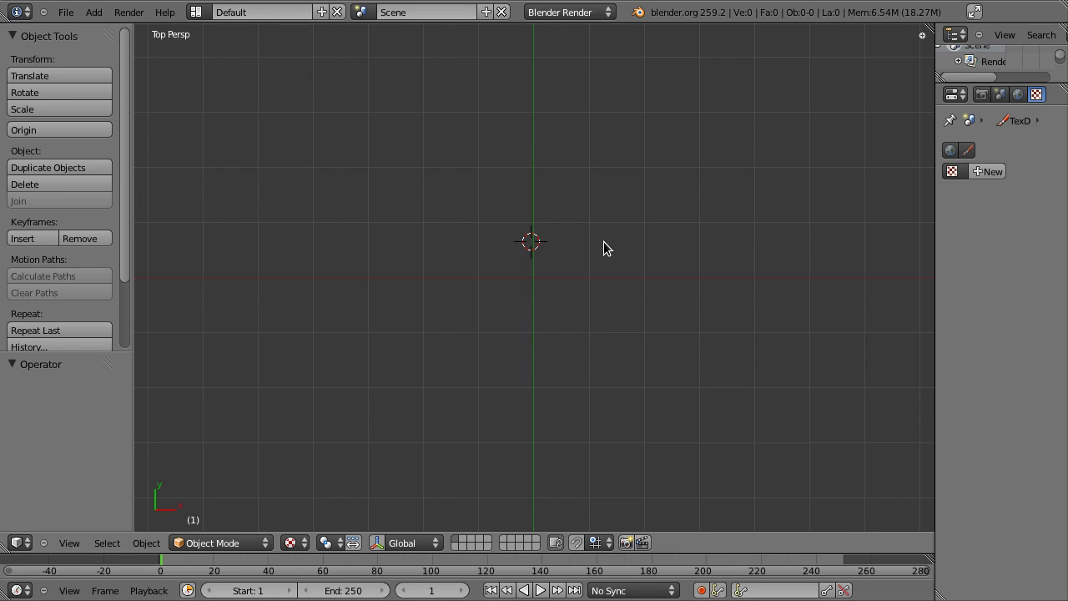
{"action": "key", "text": "shift+a"}
{"action": "mouse_move", "coordinate": [605, 248]}
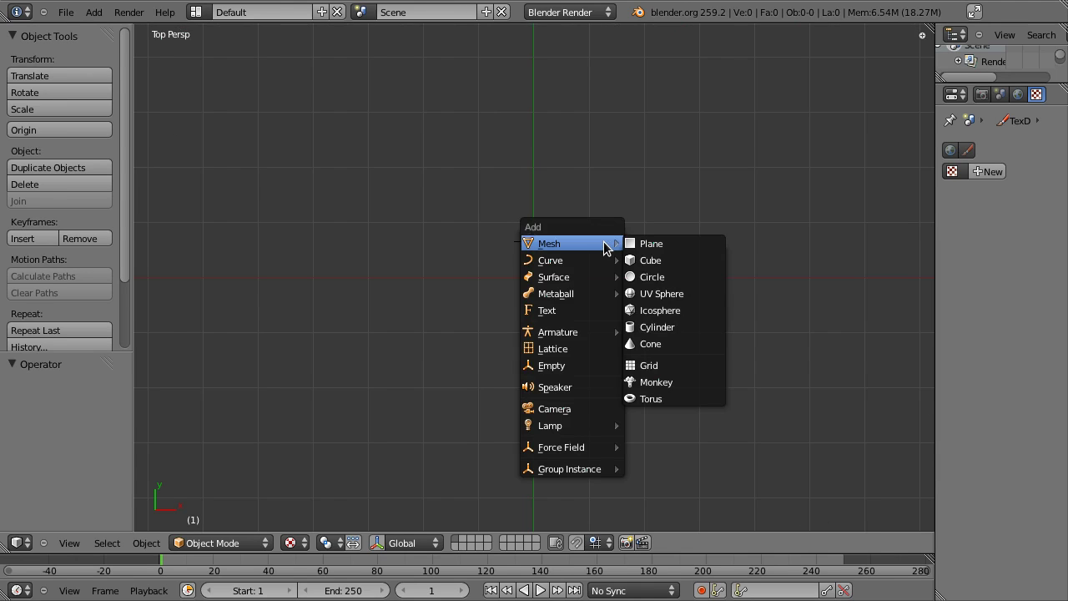
Import animated/textures/sidebar.png as a plane with Use alpha, Premultiply and Use image dimensions.
{"action": "left_click", "coordinate": [65, 12]}
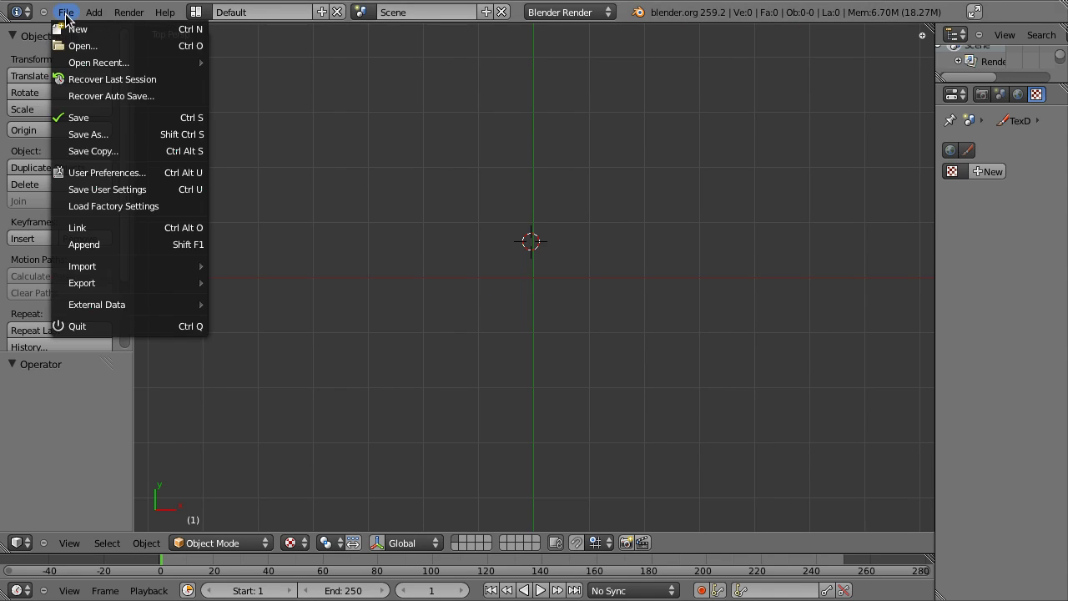
{"action": "mouse_move", "coordinate": [140, 269]}
{"action": "left_click", "coordinate": [288, 299]}
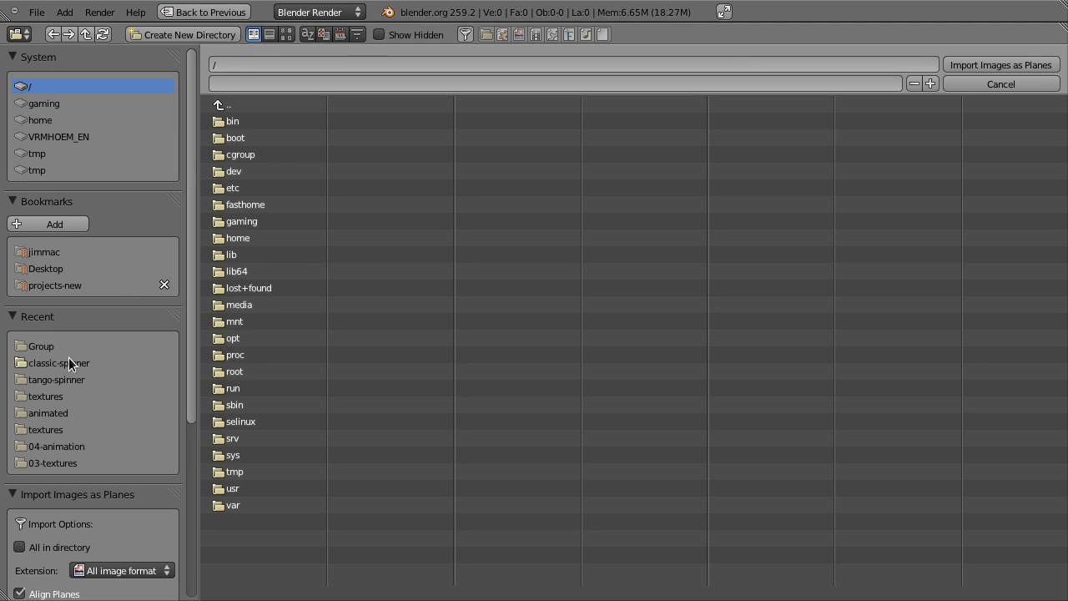
{"action": "left_click", "coordinate": [55, 413]}
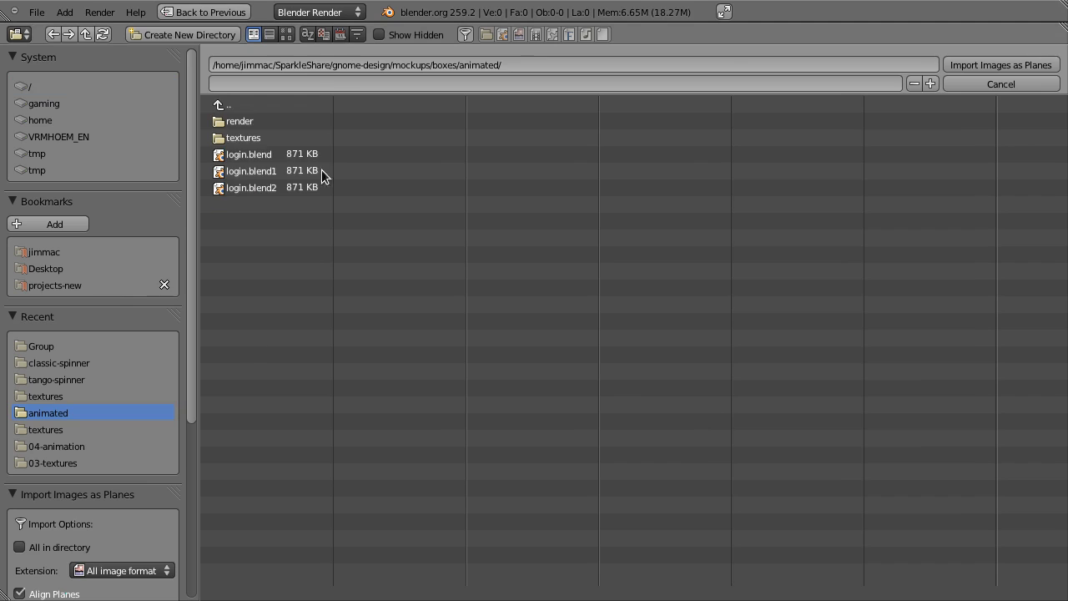
{"action": "left_click", "coordinate": [287, 137]}
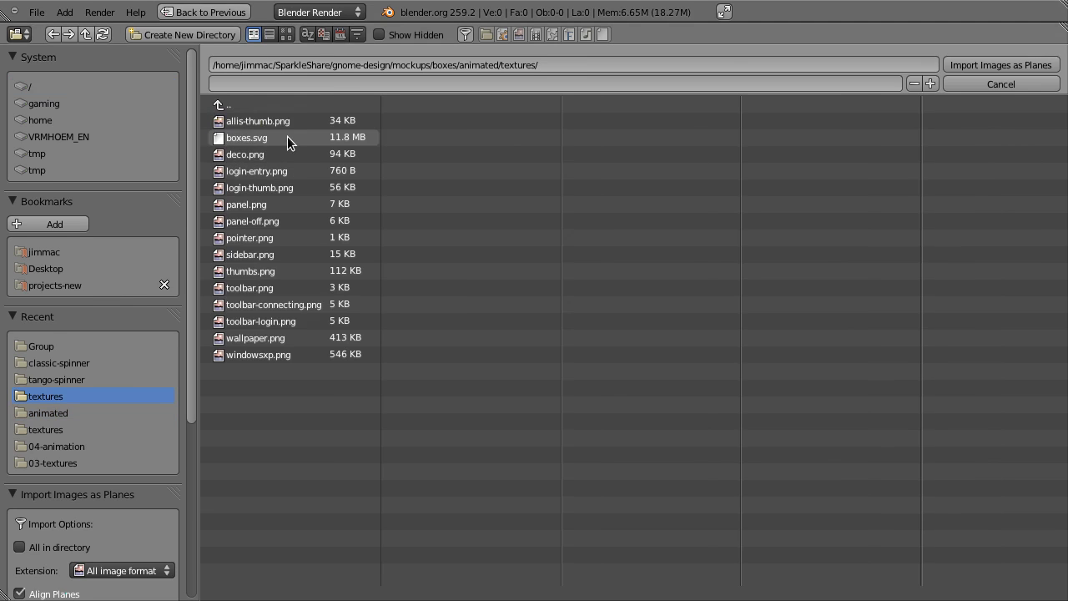
{"action": "left_click", "coordinate": [288, 254]}
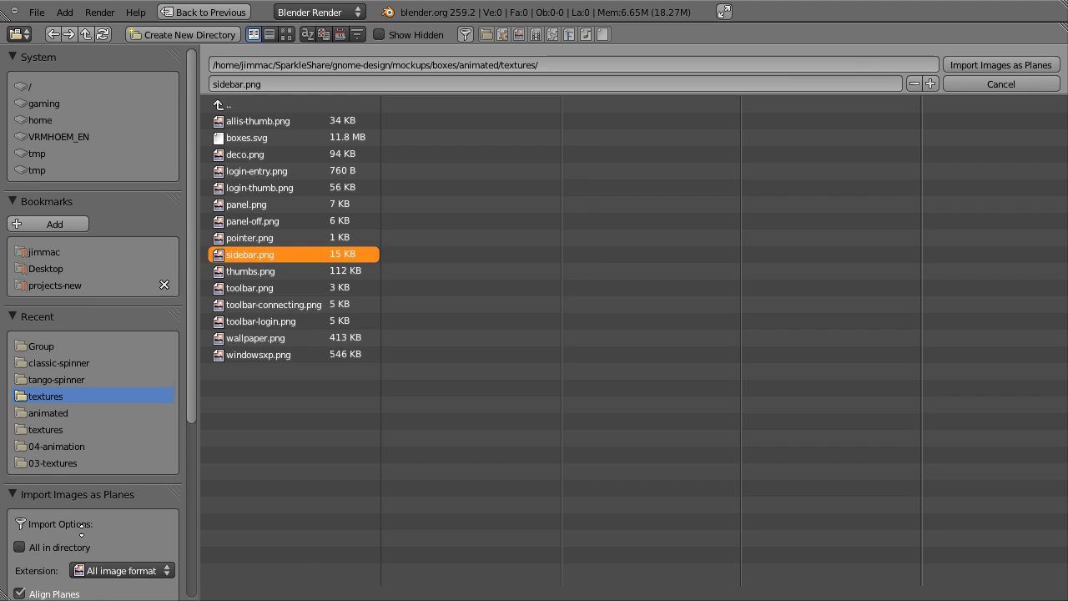
{"action": "scroll", "coordinate": [83, 375], "scroll_direction": "down", "scroll_amount": 6}
{"action": "left_click", "coordinate": [19, 438]}
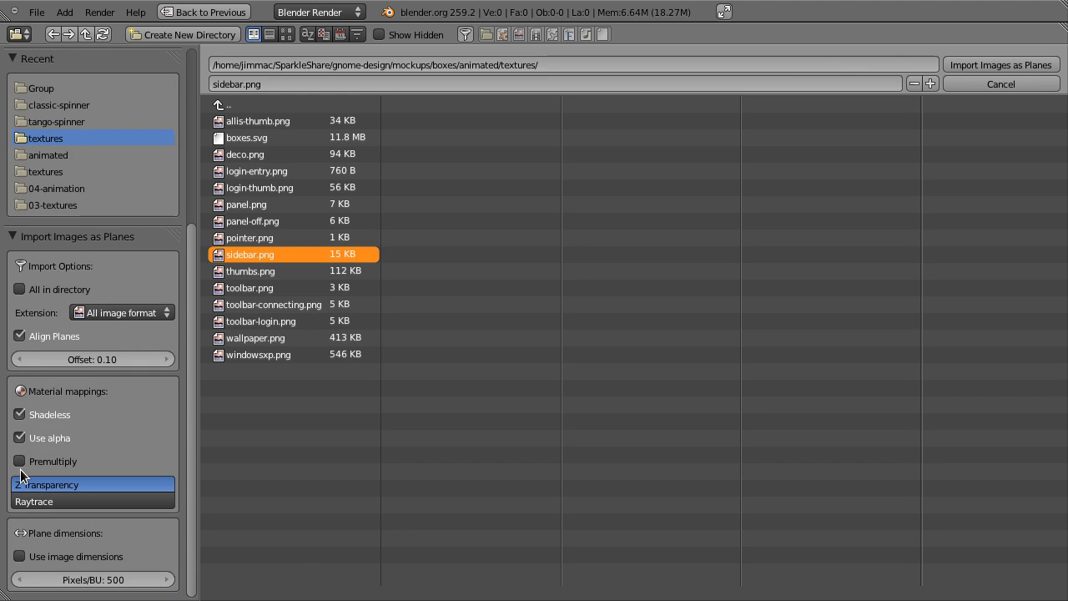
{"action": "left_click", "coordinate": [19, 461]}
{"action": "left_click", "coordinate": [19, 556]}
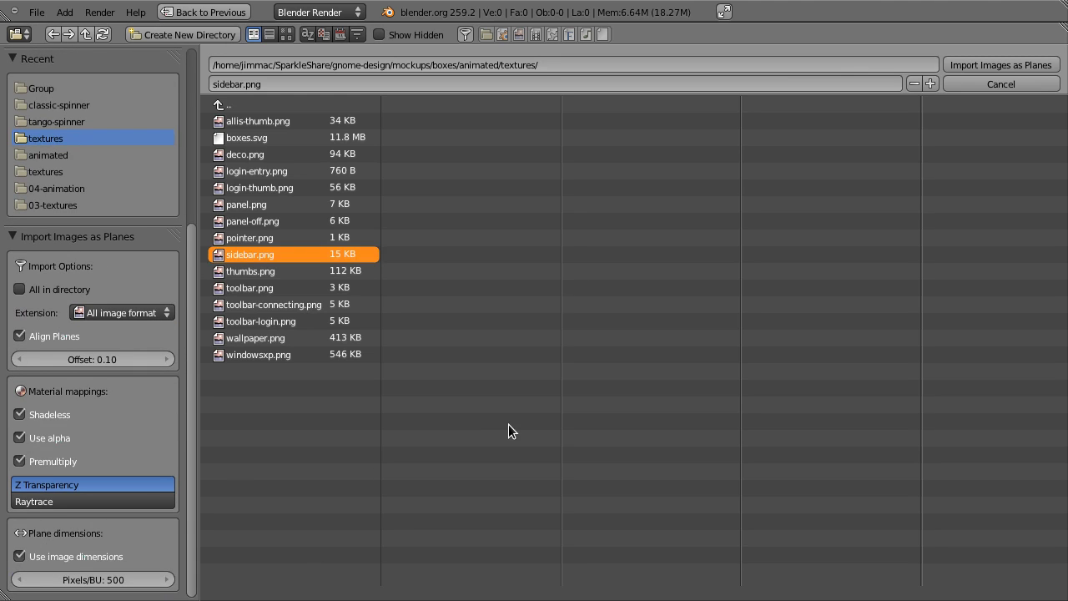
{"action": "key", "text": "Return"}
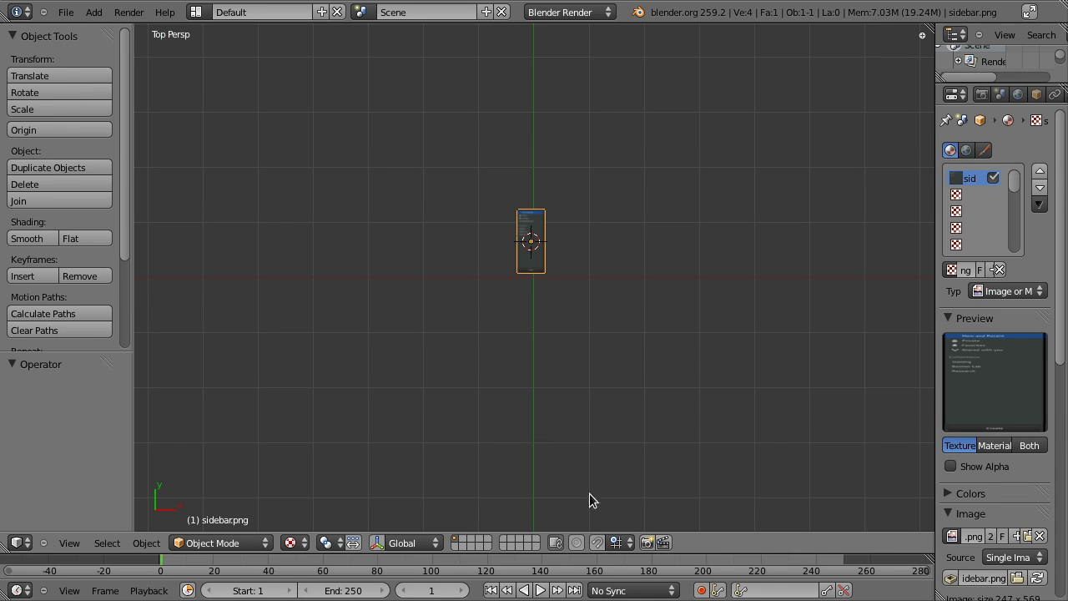
Orbit around the upright sidebar.png plane, return to top view, then bring up the Shift+A Add menu.
{"action": "scroll", "coordinate": [538, 243], "scroll_direction": "up", "scroll_amount": 5}
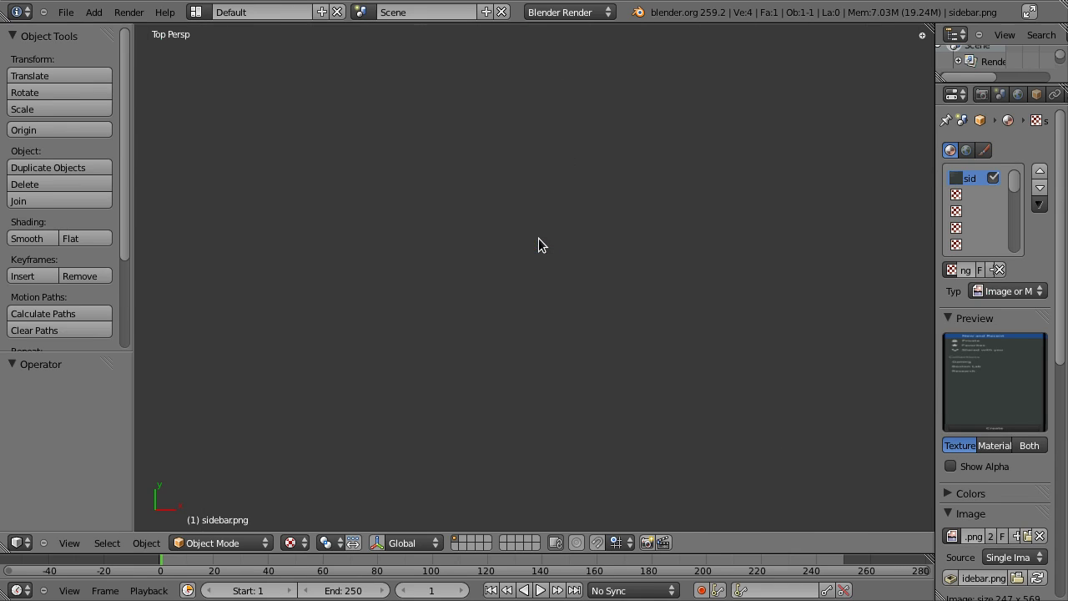
{"action": "scroll", "coordinate": [538, 243], "scroll_direction": "up", "scroll_amount": 4}
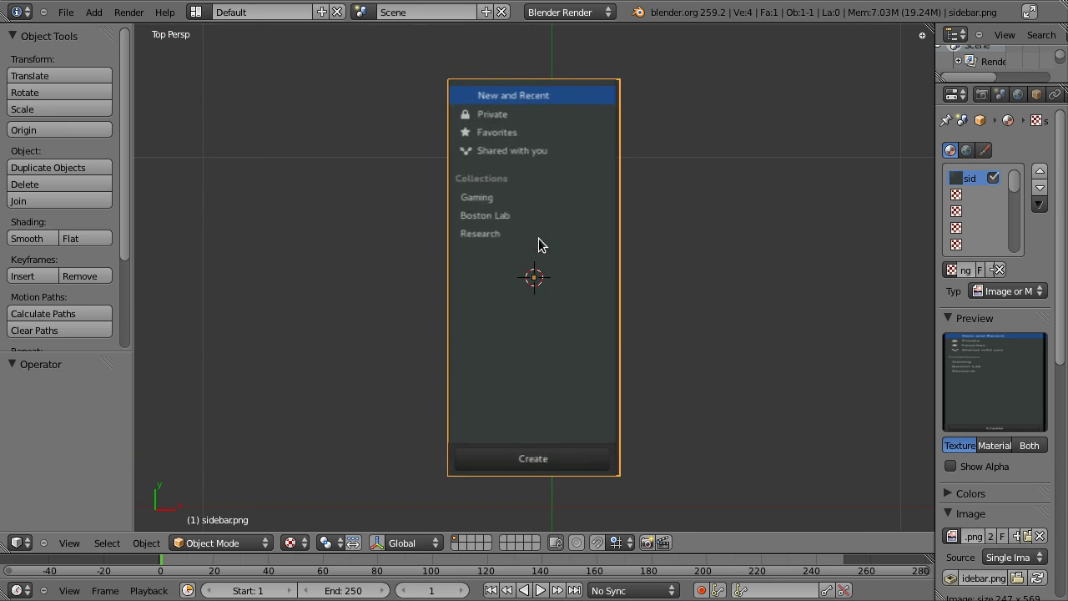
{"action": "scroll", "coordinate": [523, 226], "scroll_direction": "down", "scroll_amount": 3}
{"action": "middle_click_drag", "start_coordinate": [522, 226], "coordinate": [432, 214]}
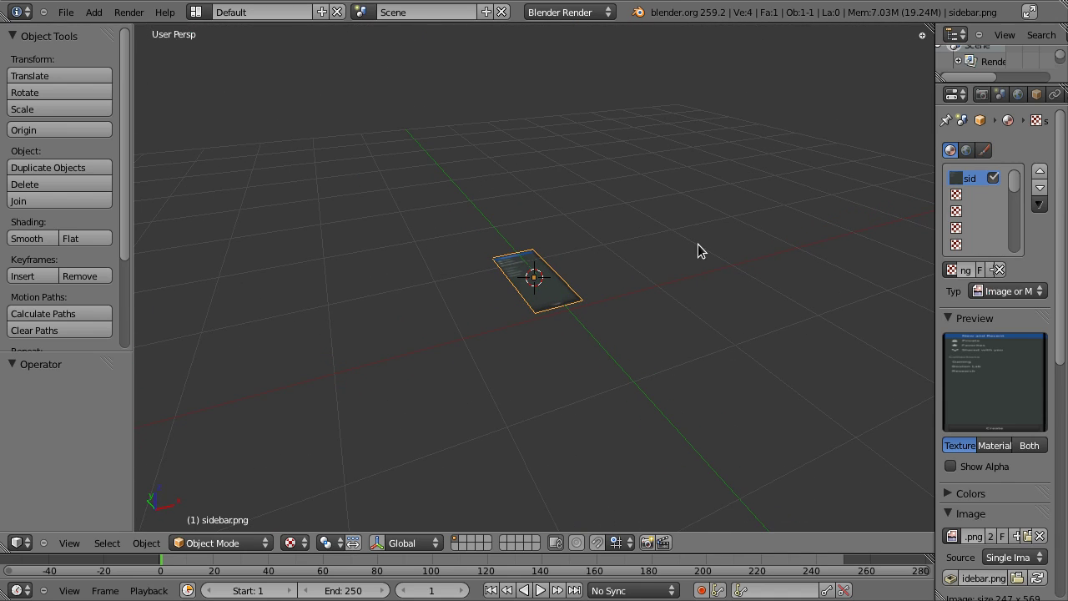
{"action": "middle_click_drag", "start_coordinate": [700, 251], "coordinate": [636, 304]}
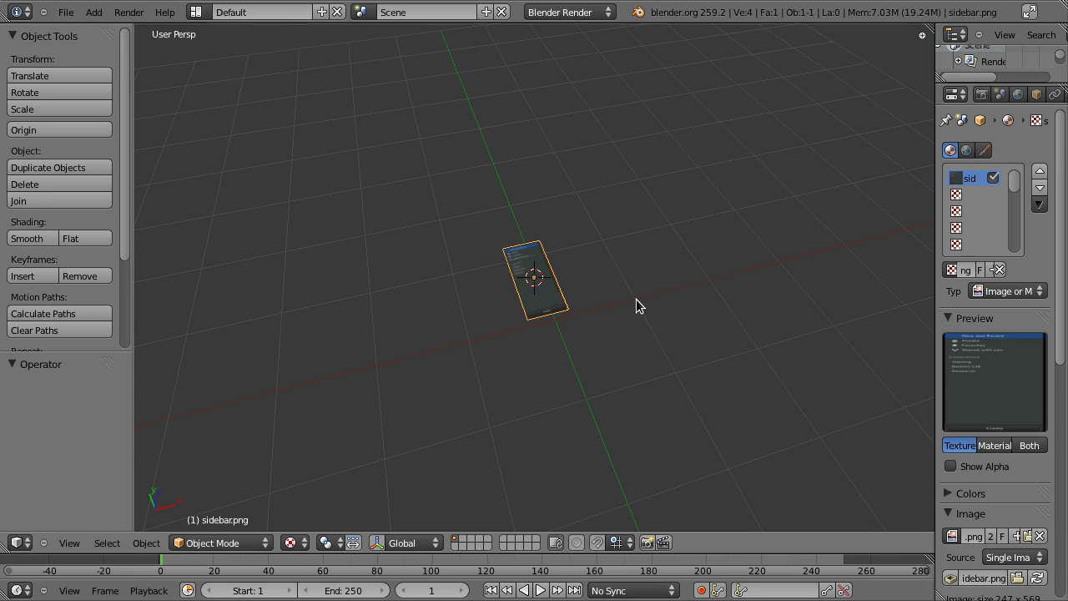
{"action": "middle_click_drag", "start_coordinate": [635, 306], "coordinate": [574, 289]}
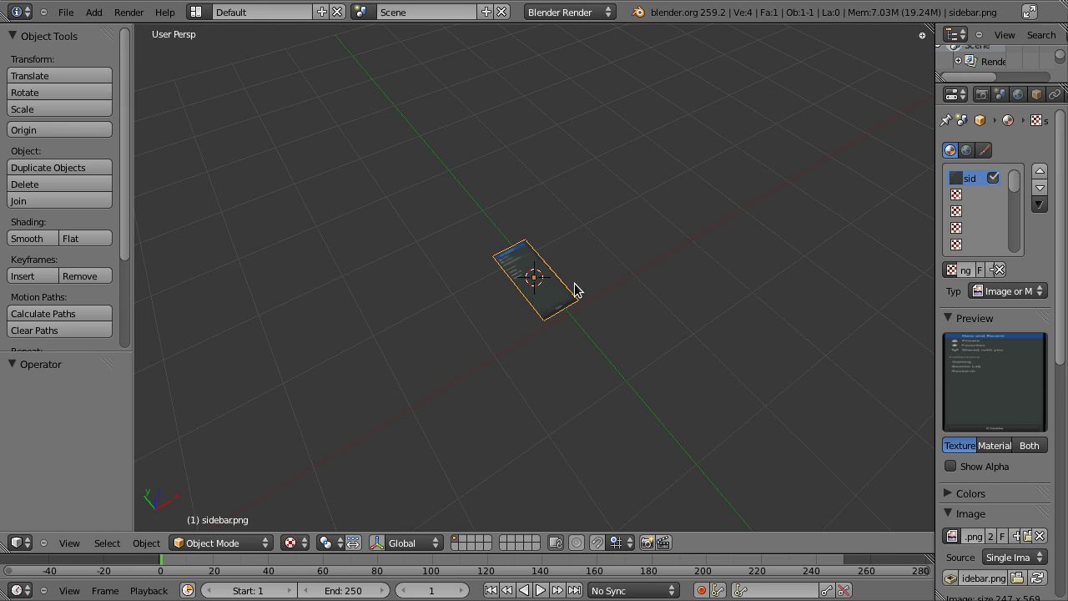
{"action": "key", "text": "KP_7"}
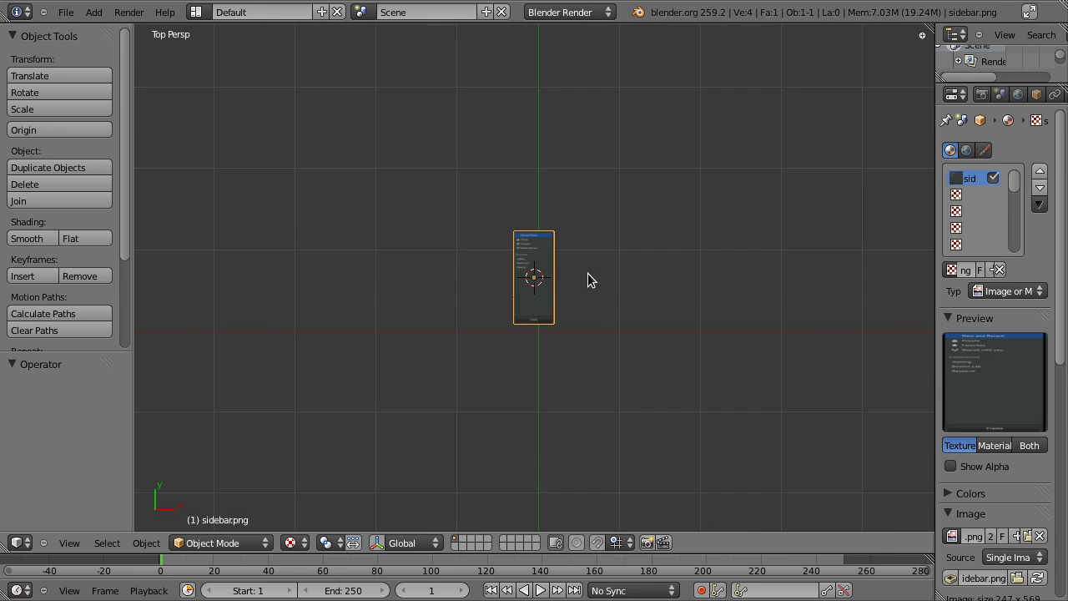
{"action": "middle_click_drag", "start_coordinate": [587, 279], "coordinate": [491, 269]}
{"action": "key", "text": "KP_7"}
{"action": "scroll", "coordinate": [454, 271], "scroll_direction": "up", "scroll_amount": 3}
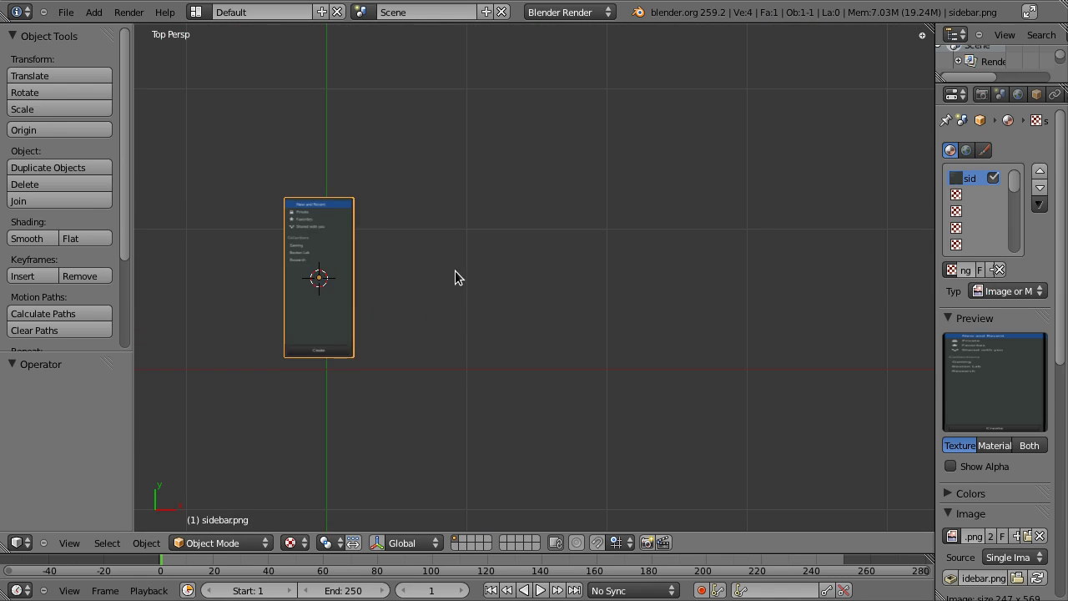
{"action": "middle_click_drag", "start_coordinate": [389, 270], "coordinate": [459, 267], "text": "shift"}
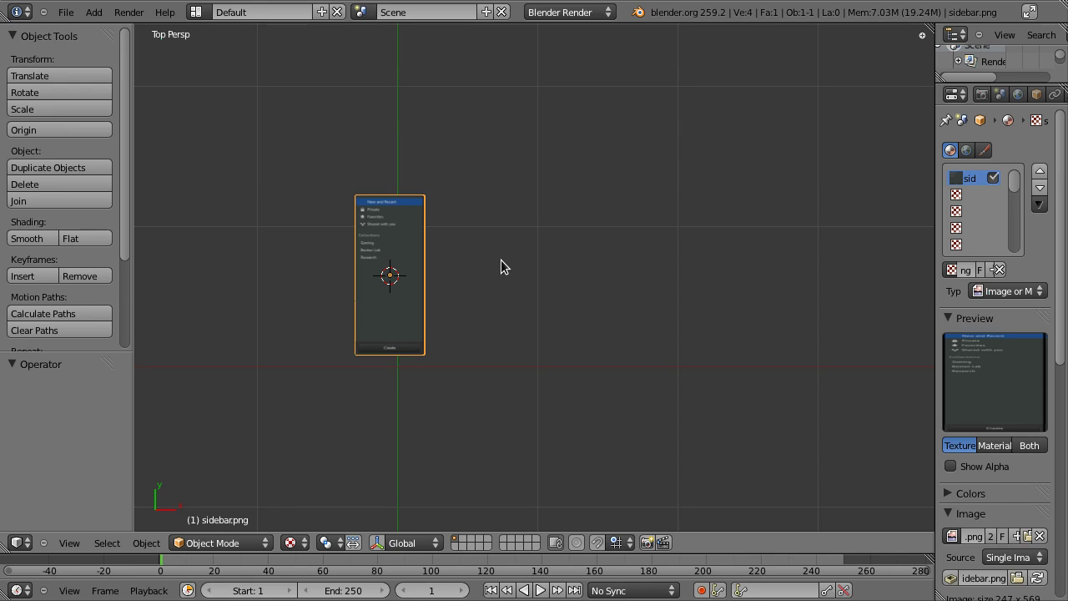
{"action": "key", "text": "shift+a"}
Add a cube in orthographic view and move it right to partly overlap the sidebar image plane.
{"action": "mouse_move", "coordinate": [501, 261]}
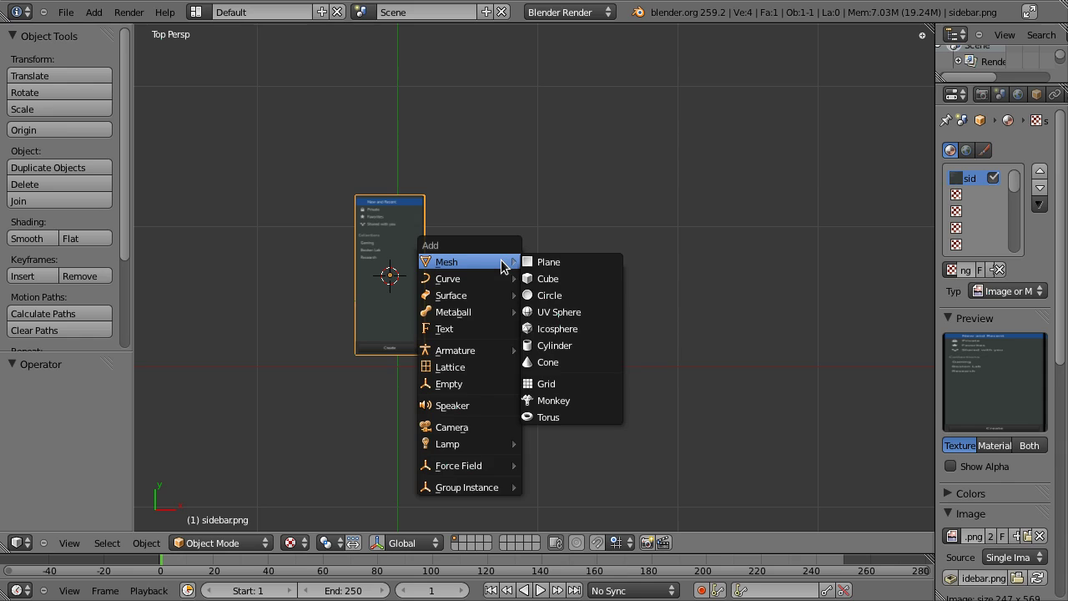
{"action": "left_click", "coordinate": [553, 277]}
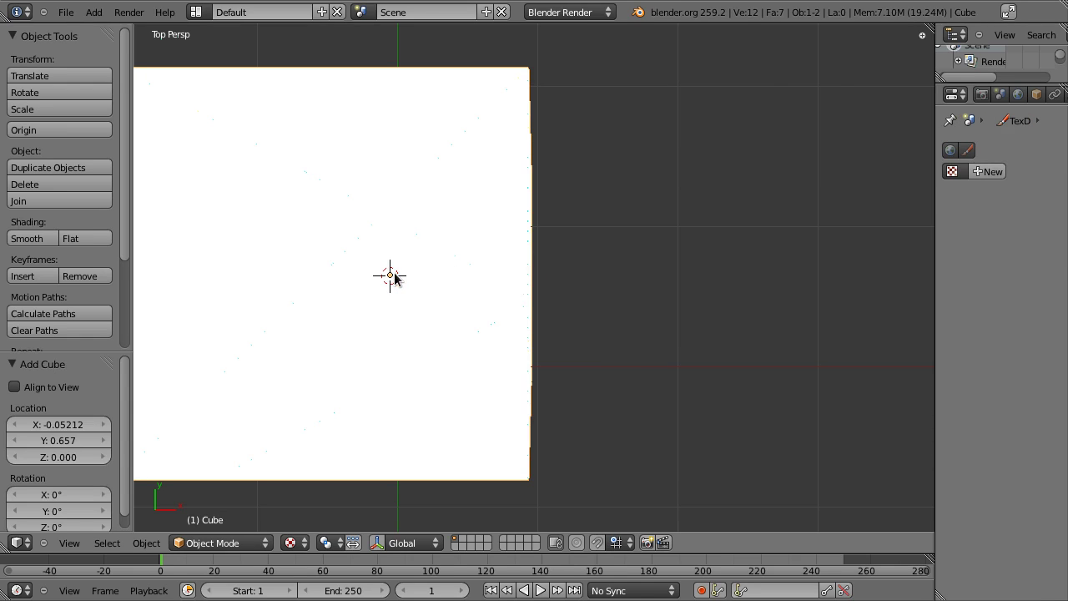
{"action": "key", "text": "KP_5"}
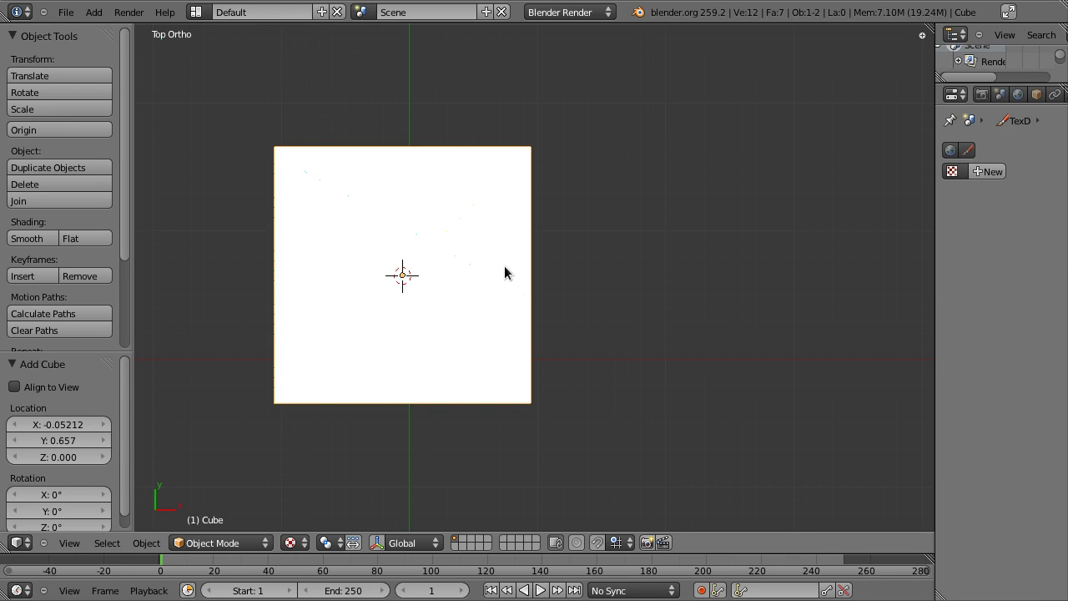
{"action": "key", "text": "g"}
{"action": "left_click", "coordinate": [592, 262]}
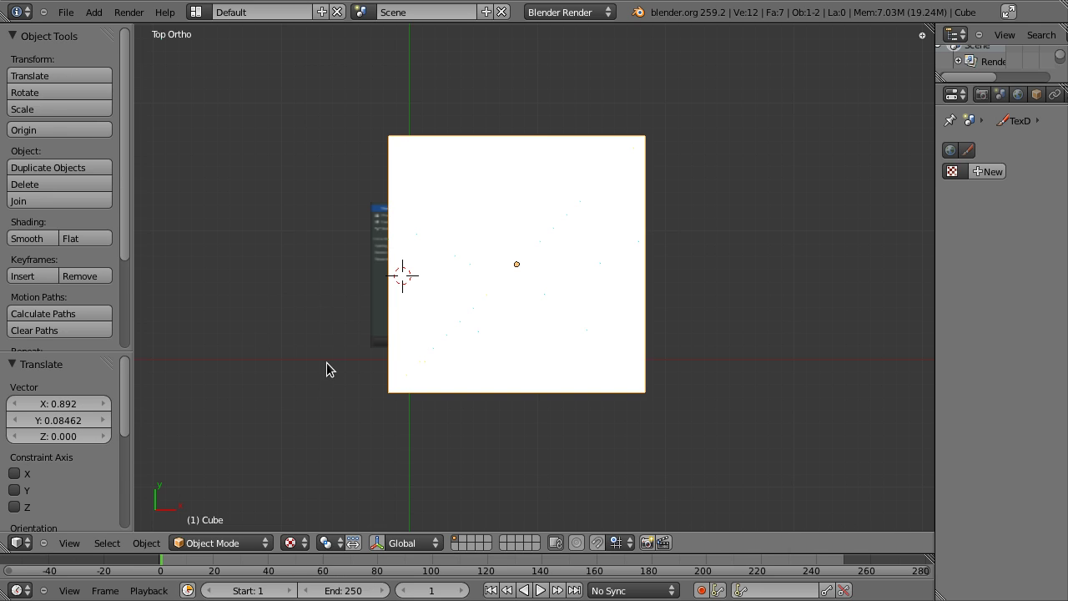
Widen the properties editor and orbit to view the cube at an angle.
{"action": "middle_click_drag", "start_coordinate": [463, 280], "coordinate": [503, 215]}
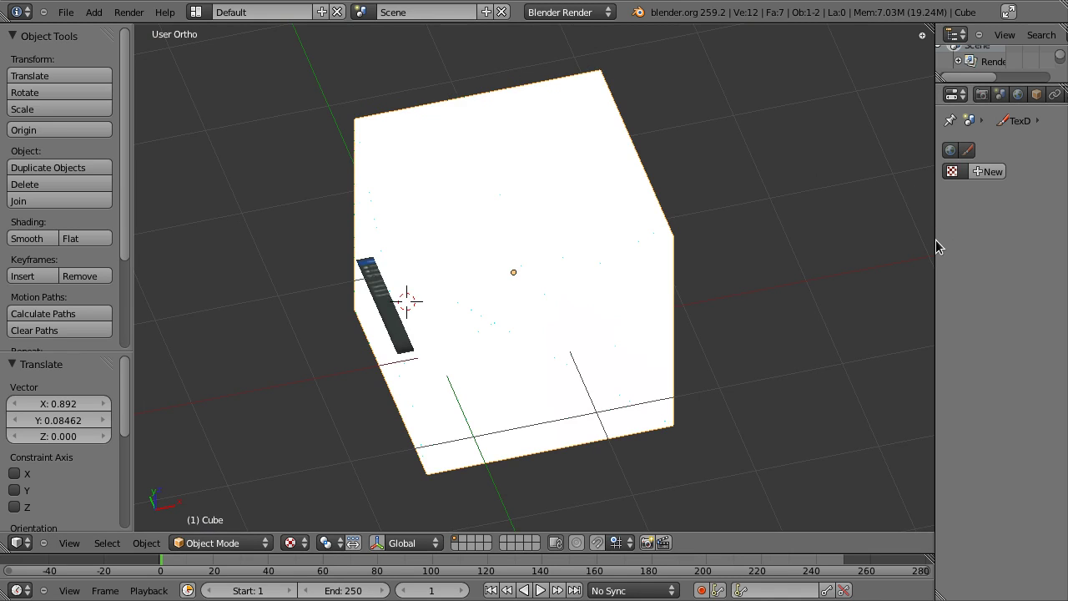
{"action": "left_click_drag", "start_coordinate": [934, 234], "coordinate": [761, 248]}
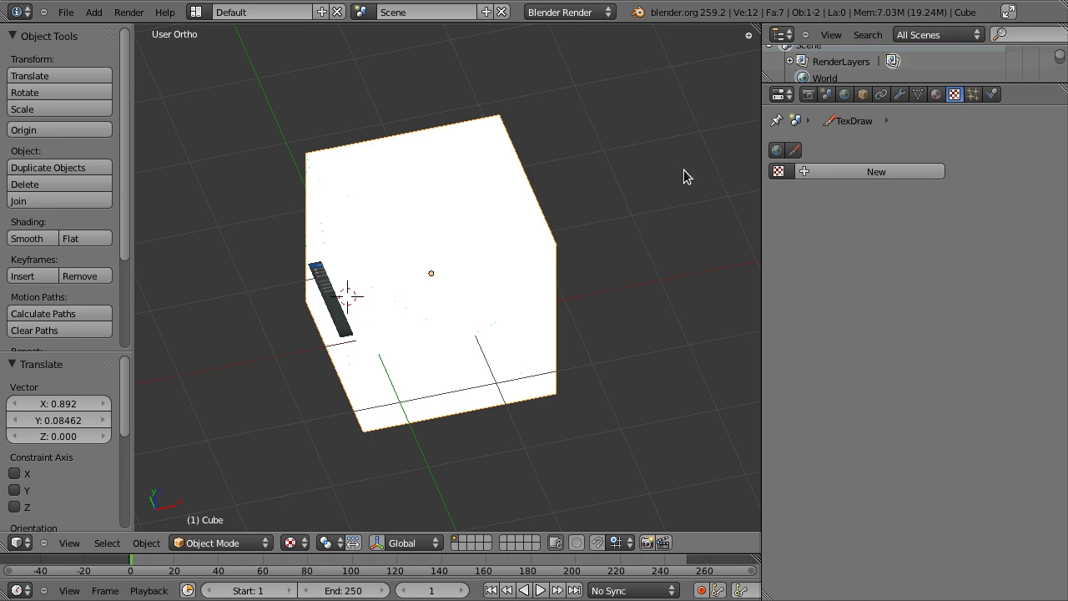
{"action": "middle_click_drag", "start_coordinate": [651, 226], "coordinate": [495, 212]}
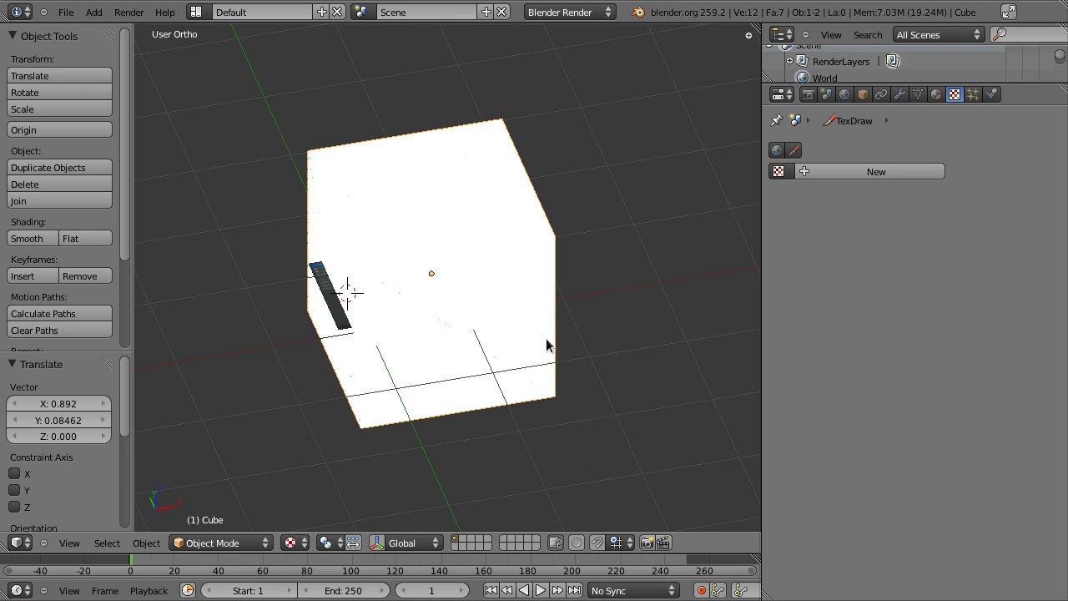
Give the cube a new material with Z Transparency enabled and Alpha 0.
{"action": "left_click", "coordinate": [936, 94]}
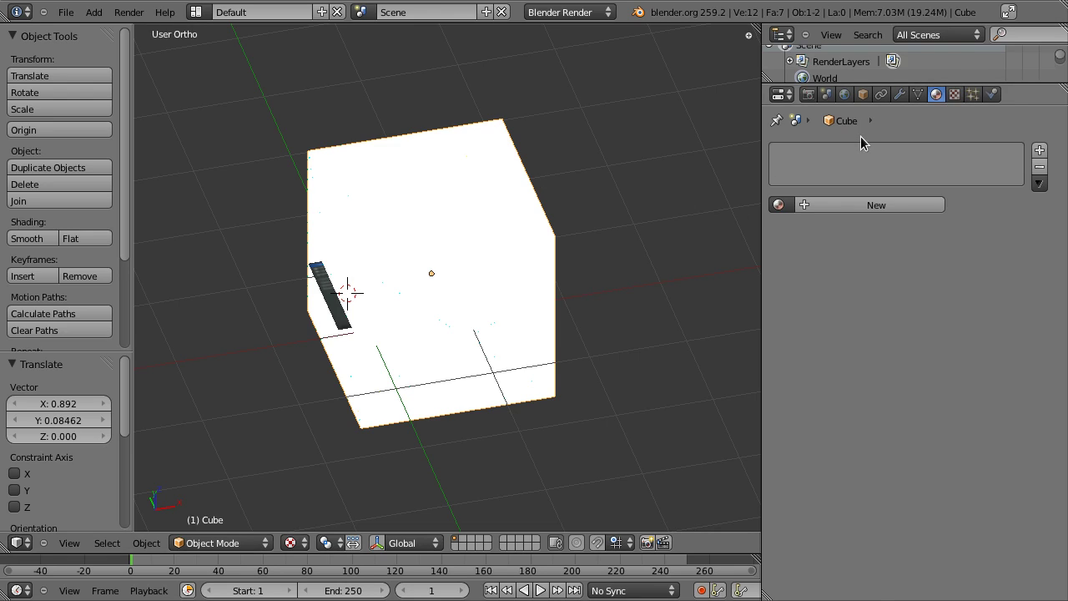
{"action": "left_click", "coordinate": [830, 205]}
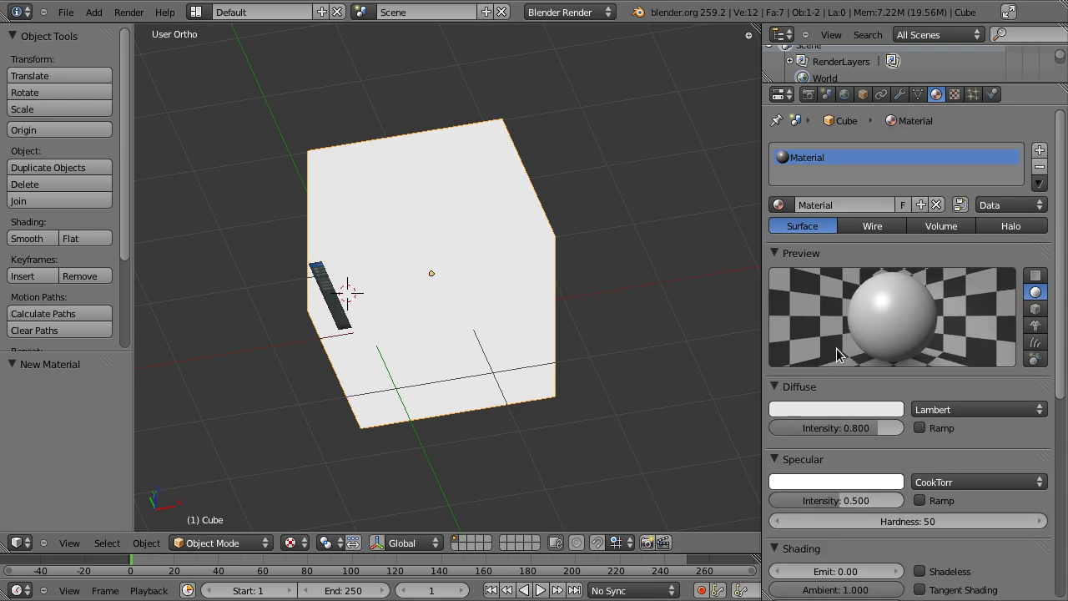
{"action": "scroll", "coordinate": [909, 333], "scroll_direction": "down", "scroll_amount": 6}
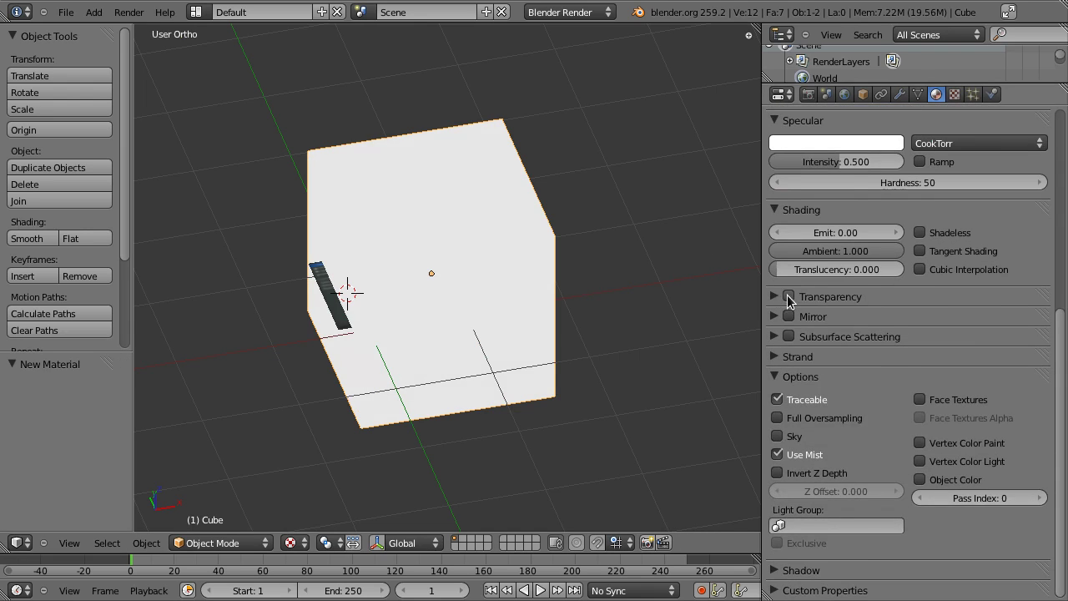
{"action": "left_click", "coordinate": [788, 297]}
{"action": "left_click", "coordinate": [774, 297]}
{"action": "left_click_drag", "start_coordinate": [870, 348], "coordinate": [550, 337]}
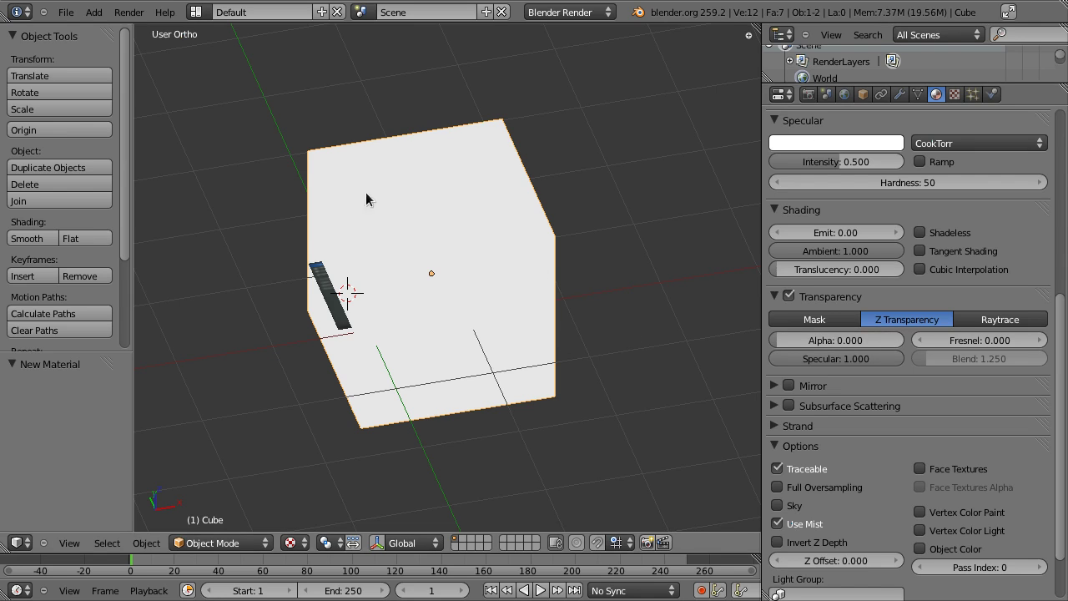
Orbit around the transparent cube to check it from several angles.
{"action": "middle_click_drag", "start_coordinate": [367, 195], "coordinate": [406, 262]}
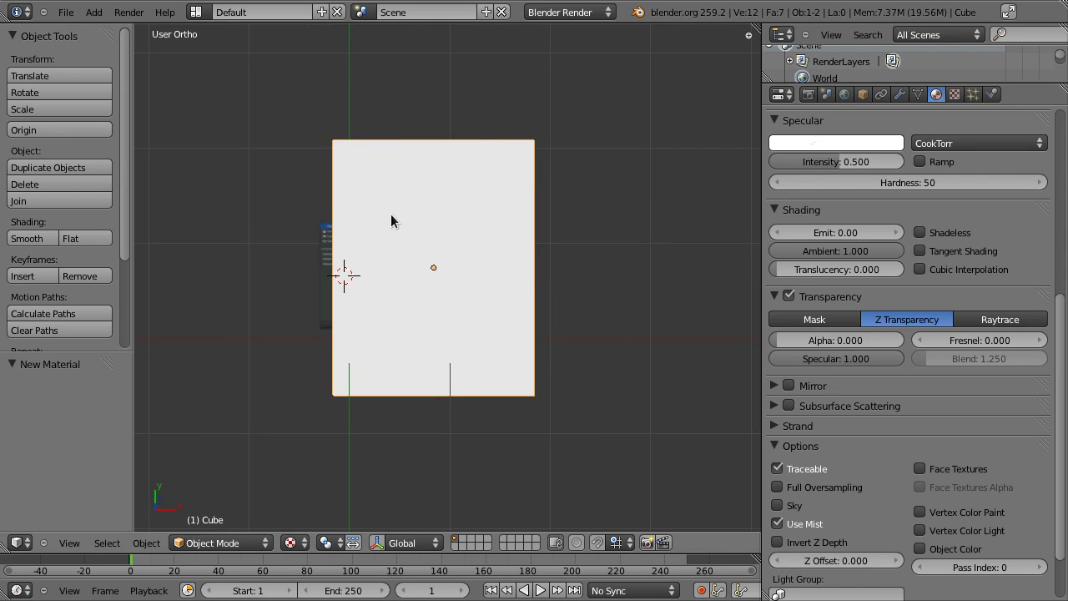
{"action": "middle_click_drag", "start_coordinate": [391, 219], "coordinate": [472, 195]}
{"action": "middle_click_drag", "start_coordinate": [274, 295], "coordinate": [252, 209]}
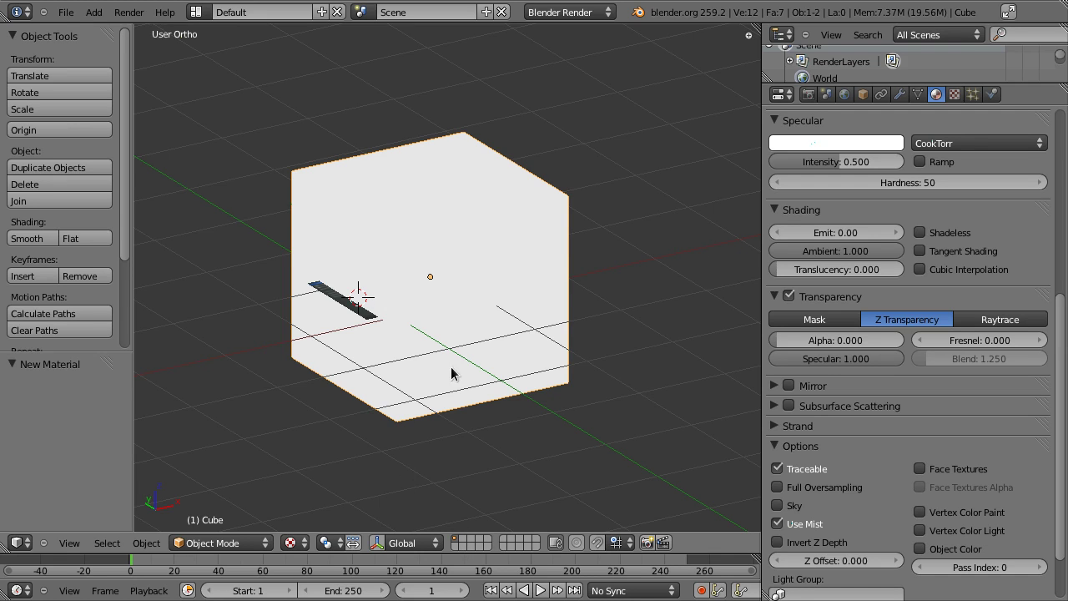
{"action": "middle_click_drag", "start_coordinate": [634, 260], "coordinate": [601, 345]}
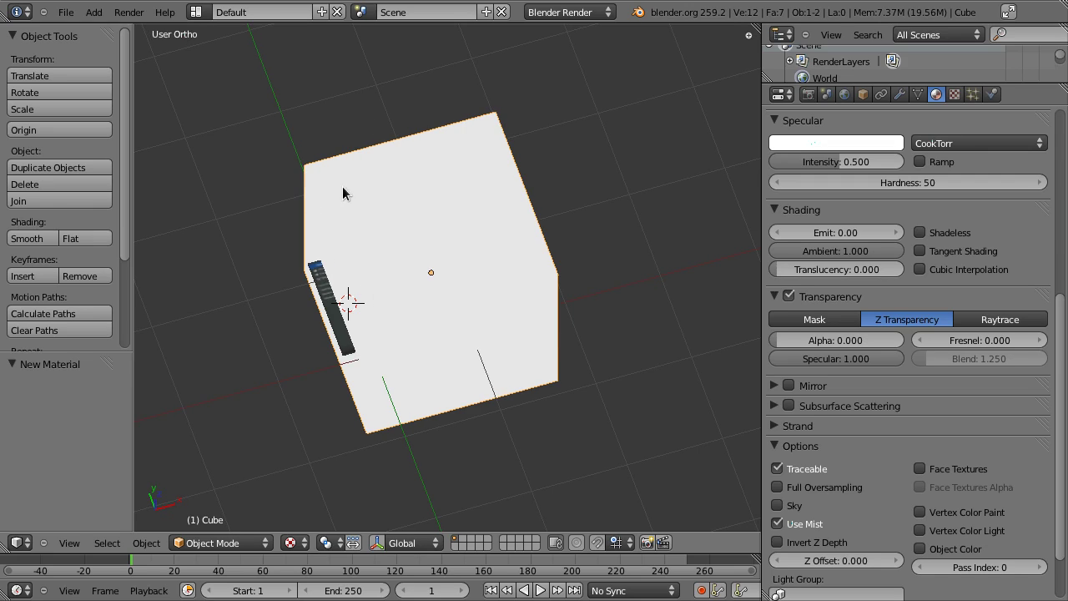
{"action": "middle_click_drag", "start_coordinate": [460, 208], "coordinate": [489, 449]}
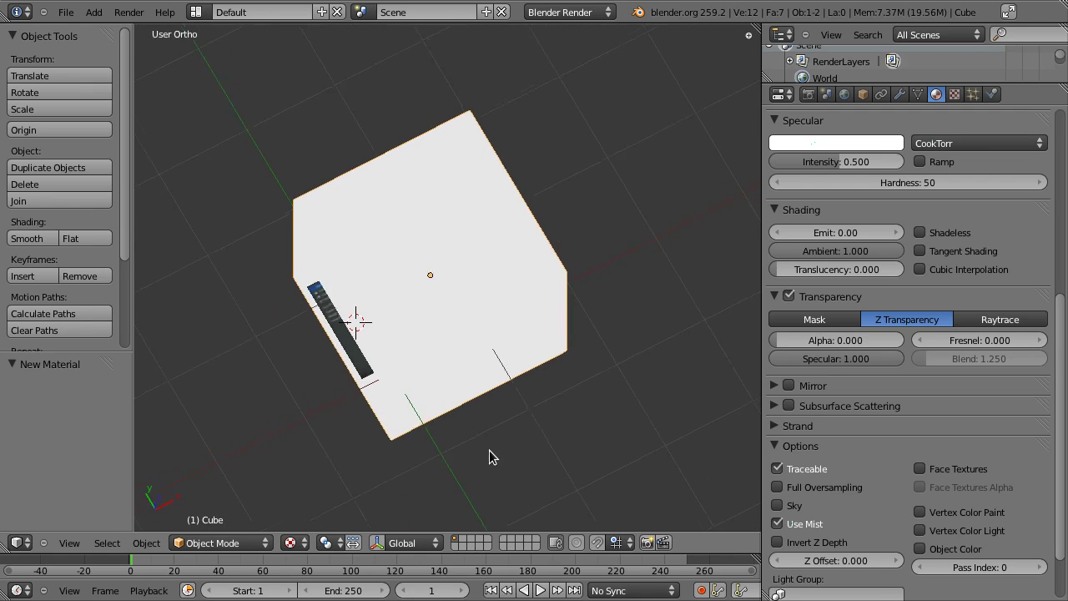
{"action": "middle_click_drag", "start_coordinate": [433, 285], "coordinate": [339, 239]}
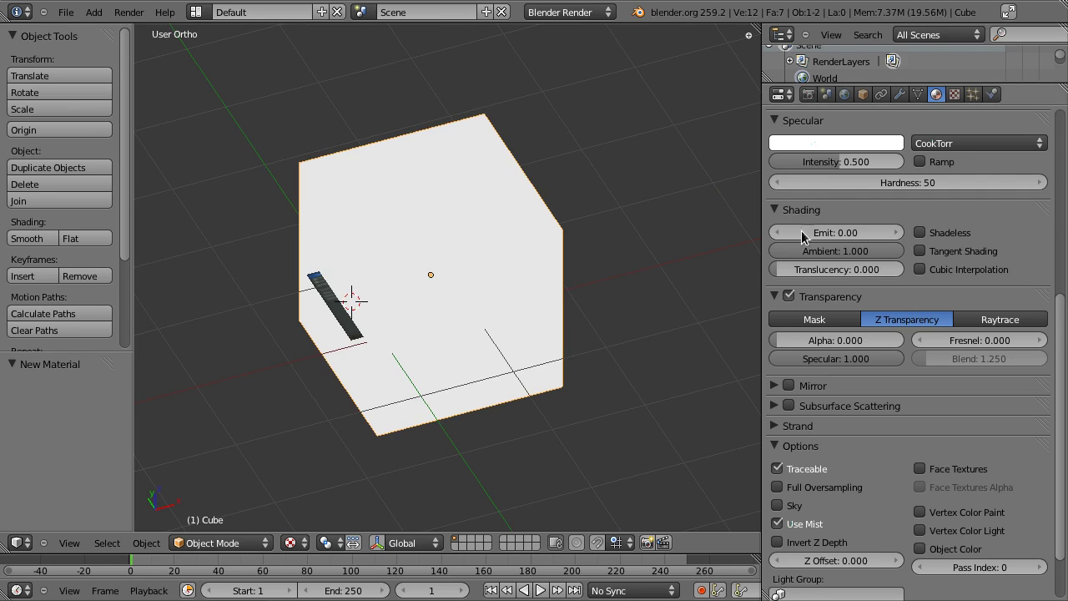
Set the cube's Display type to Wire in the Object properties.
{"action": "left_click", "coordinate": [863, 95]}
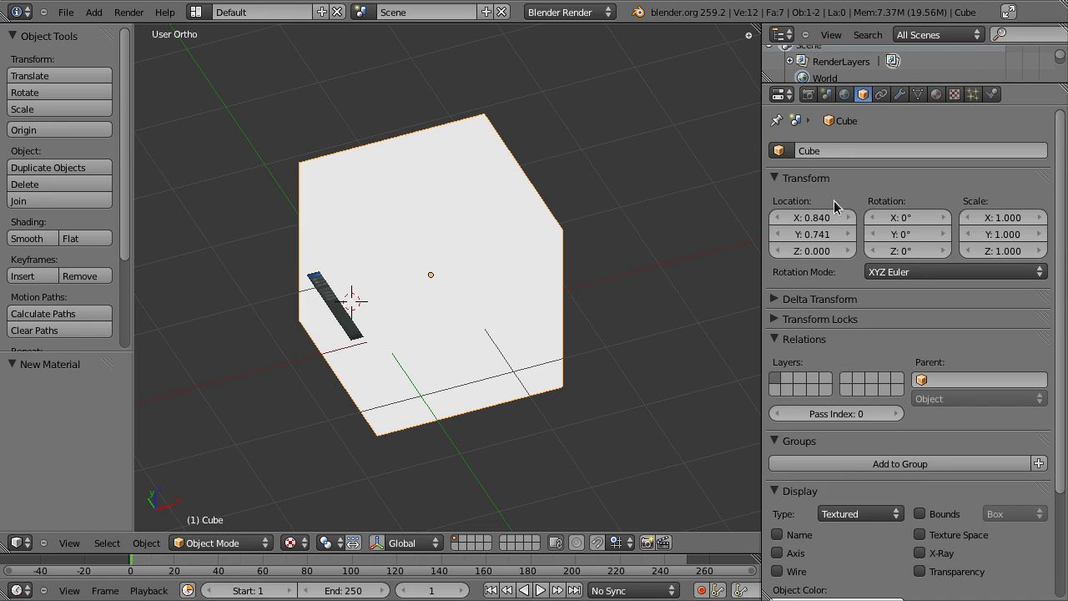
{"action": "scroll", "coordinate": [910, 251], "scroll_direction": "down", "scroll_amount": 4}
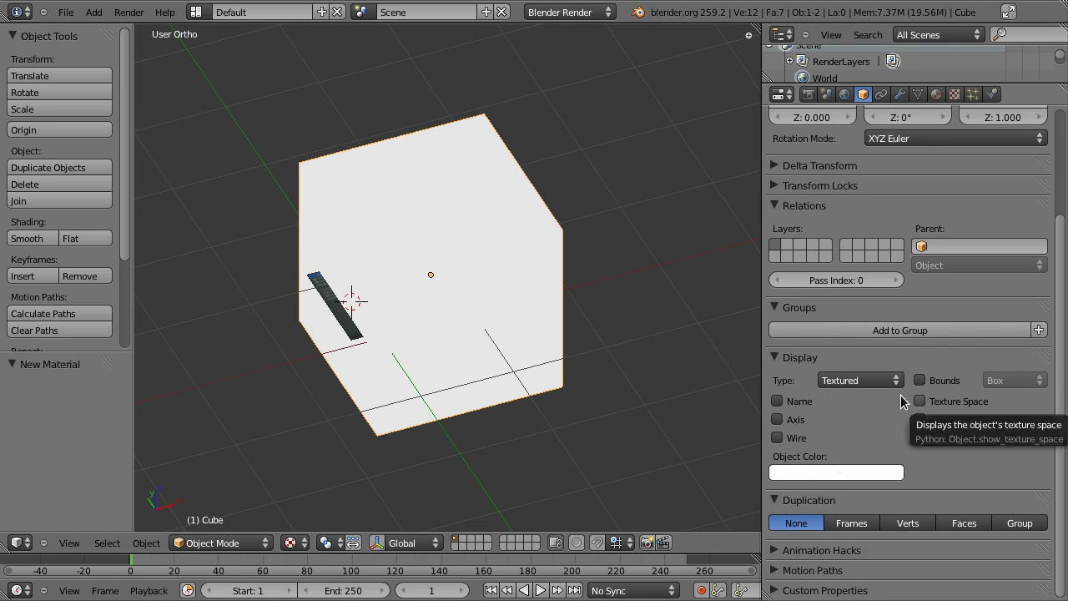
{"action": "left_click", "coordinate": [856, 379]}
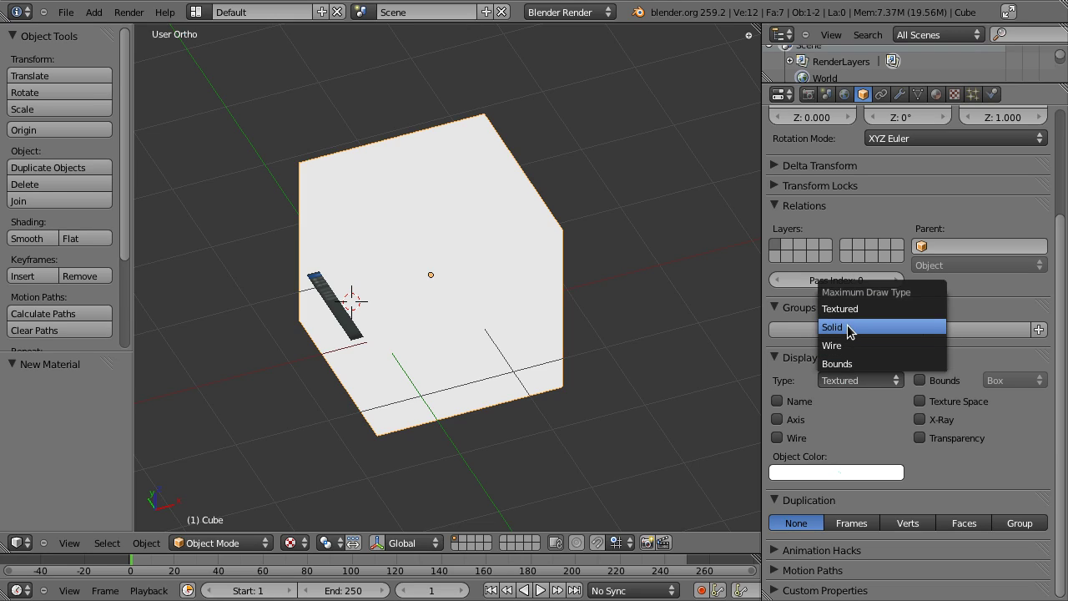
{"action": "left_click", "coordinate": [848, 345]}
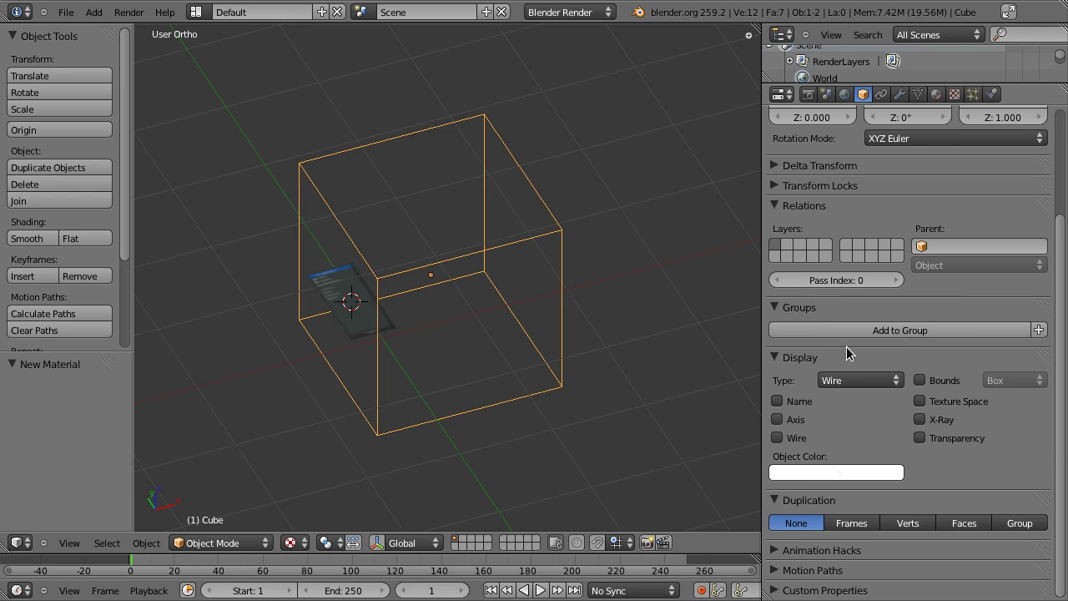
{"action": "middle_click_drag", "start_coordinate": [495, 329], "coordinate": [393, 274]}
{"action": "middle_click_drag", "start_coordinate": [381, 317], "coordinate": [454, 349]}
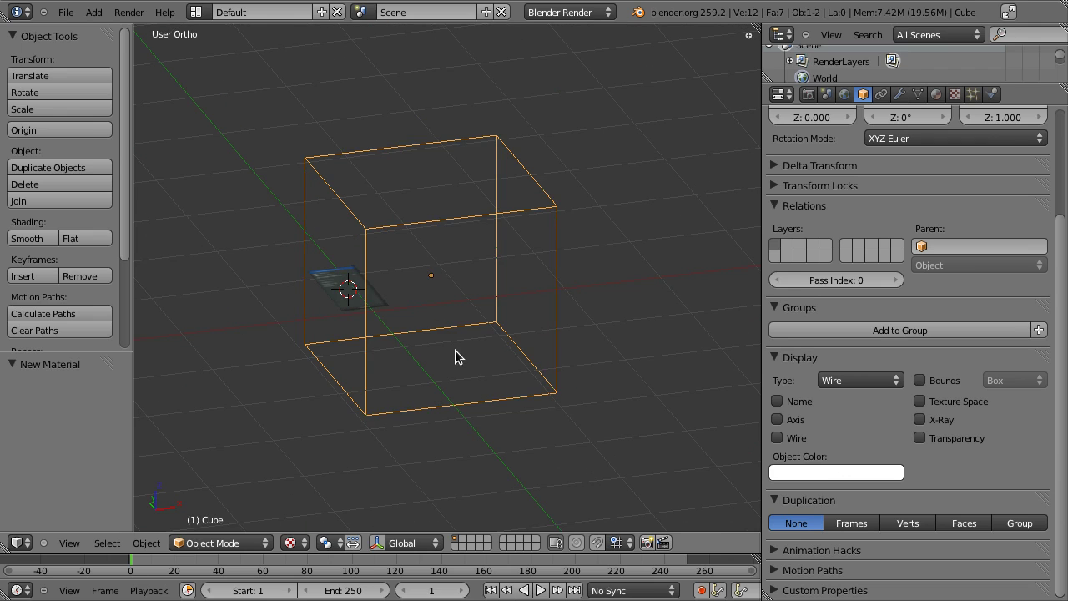
Switch to top view and select the sidebar.png plane, then the wire cube again.
{"action": "key", "text": "KP_7"}
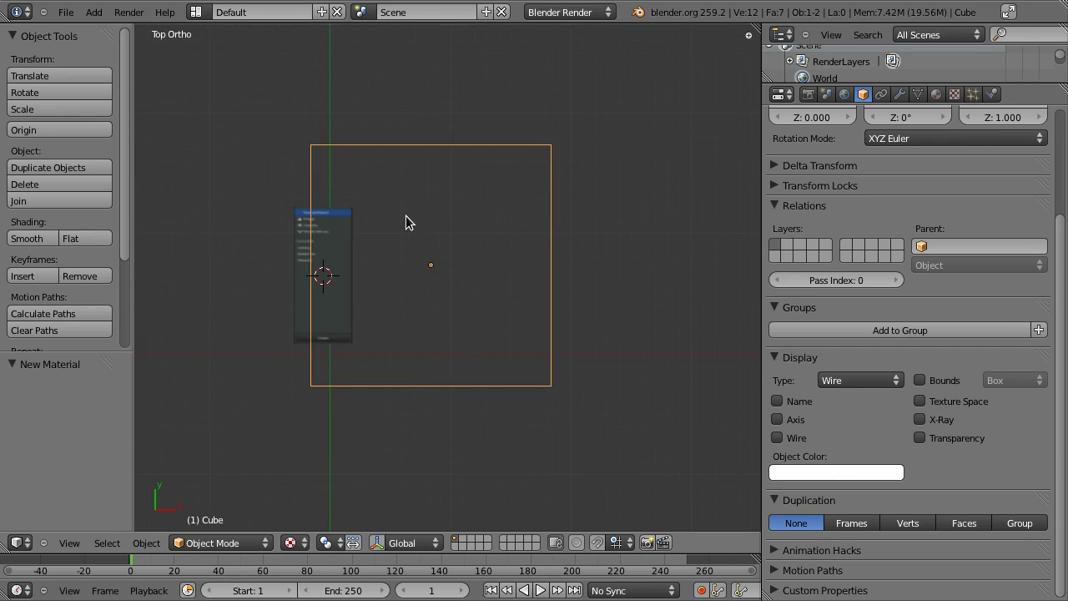
{"action": "scroll", "coordinate": [405, 216], "scroll_direction": "up", "scroll_amount": 2}
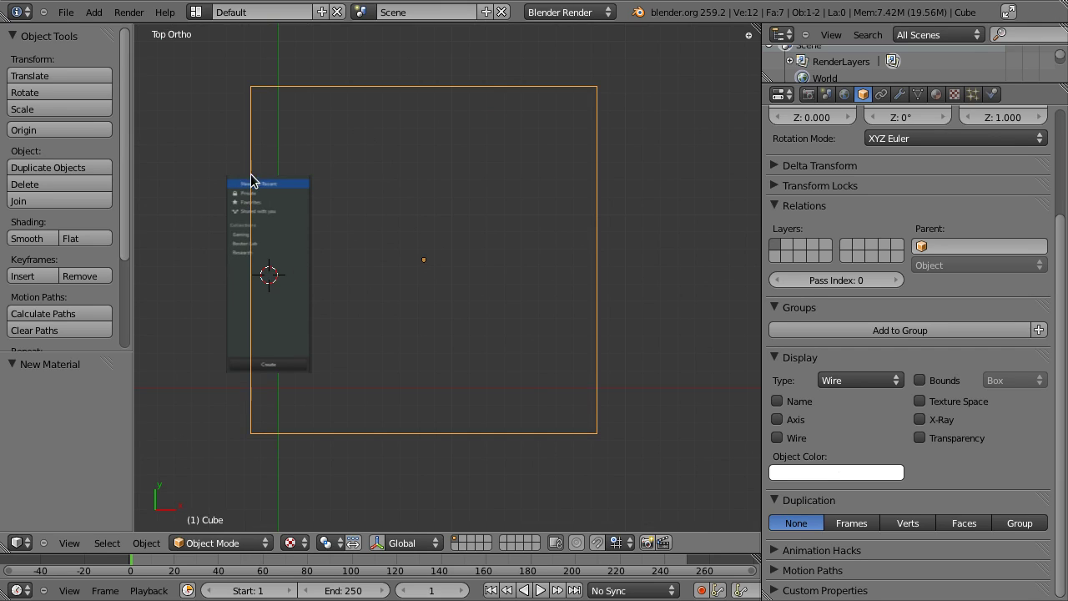
{"action": "right_click", "coordinate": [268, 336]}
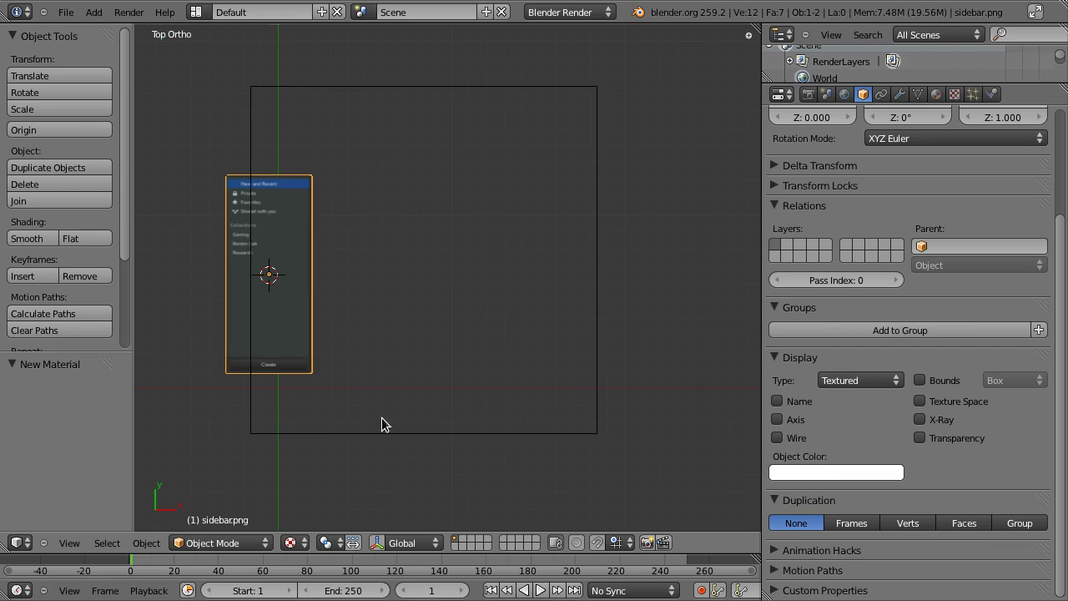
{"action": "right_click", "coordinate": [443, 434]}
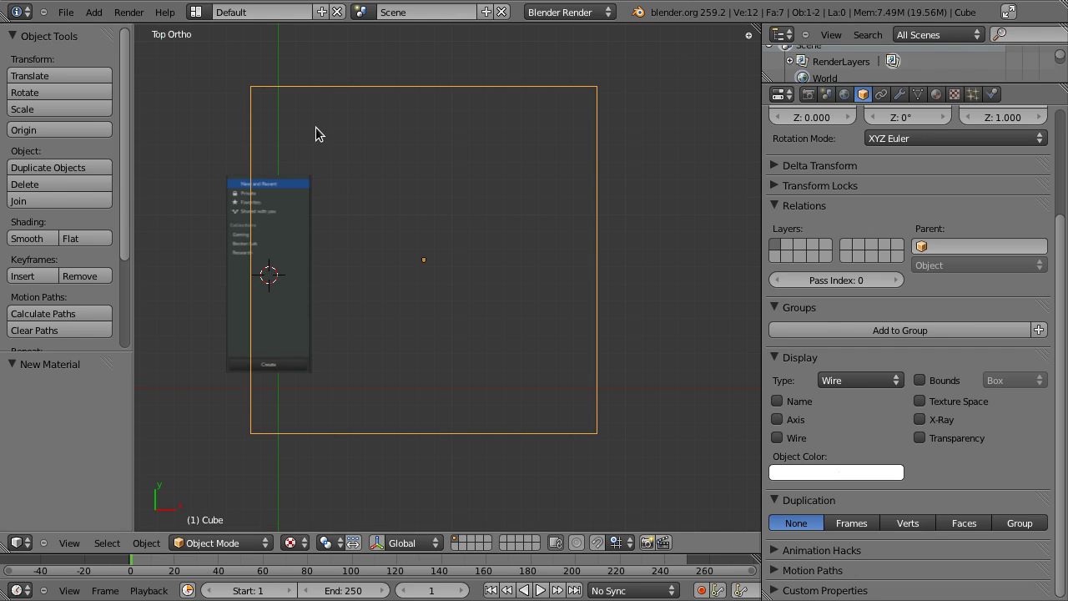
{"action": "key", "text": "super"}
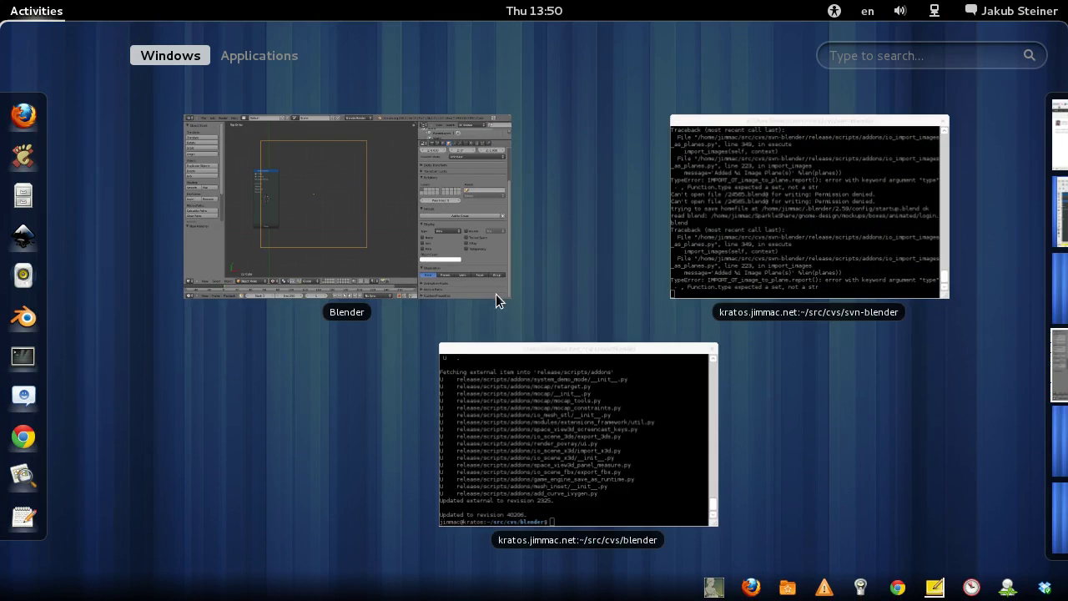
Return to the Blender window from the Activities overview.
{"action": "left_click", "coordinate": [466, 257]}
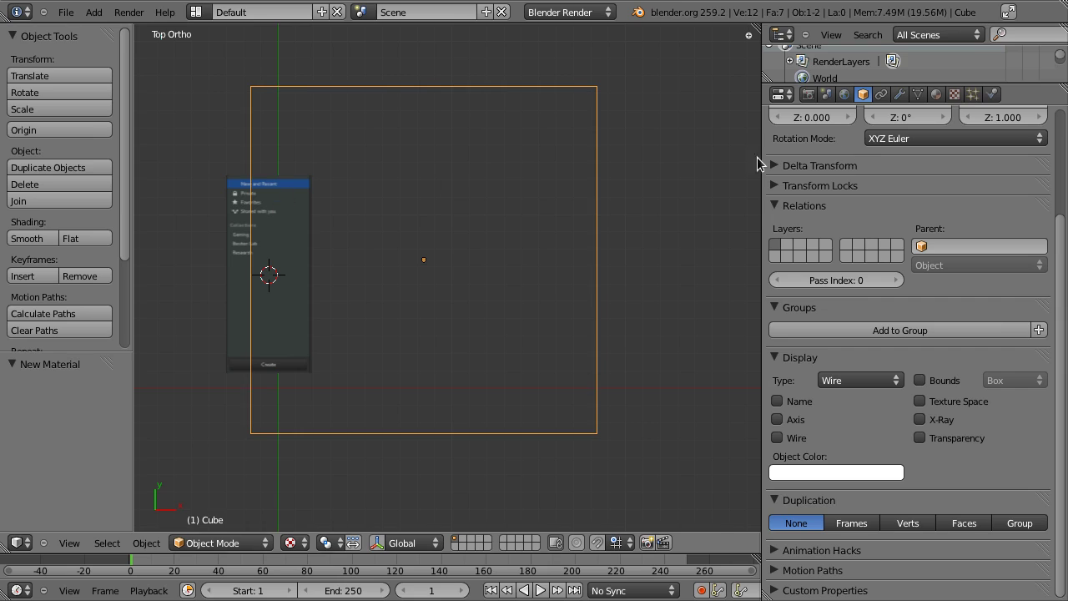
Scroll the cube's Object properties back to the top.
{"action": "scroll", "coordinate": [855, 261], "scroll_direction": "up", "scroll_amount": 3}
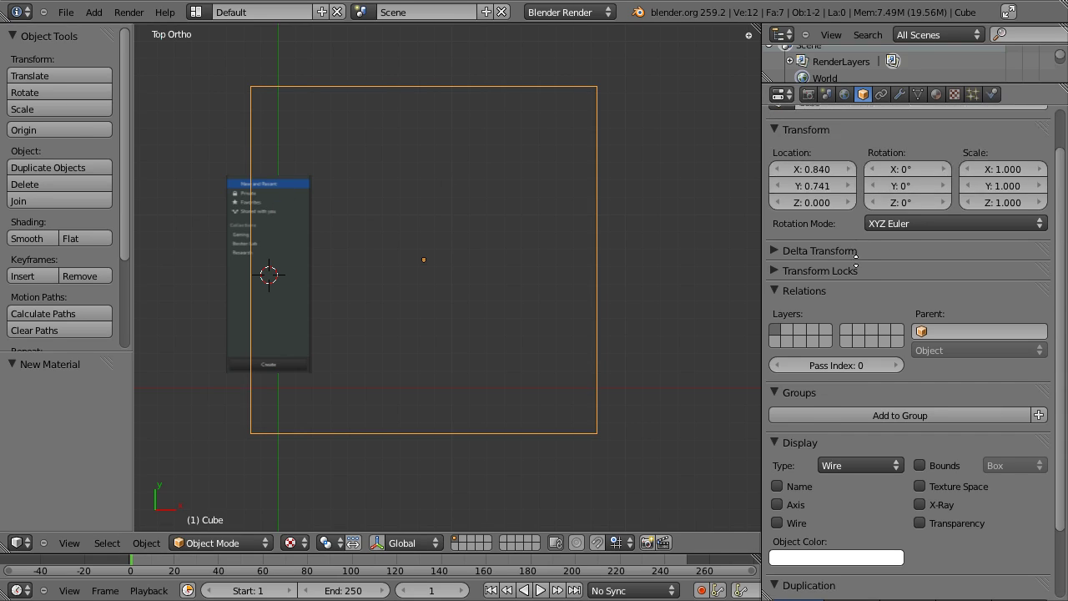
{"action": "scroll", "coordinate": [855, 261], "scroll_direction": "up", "scroll_amount": 2}
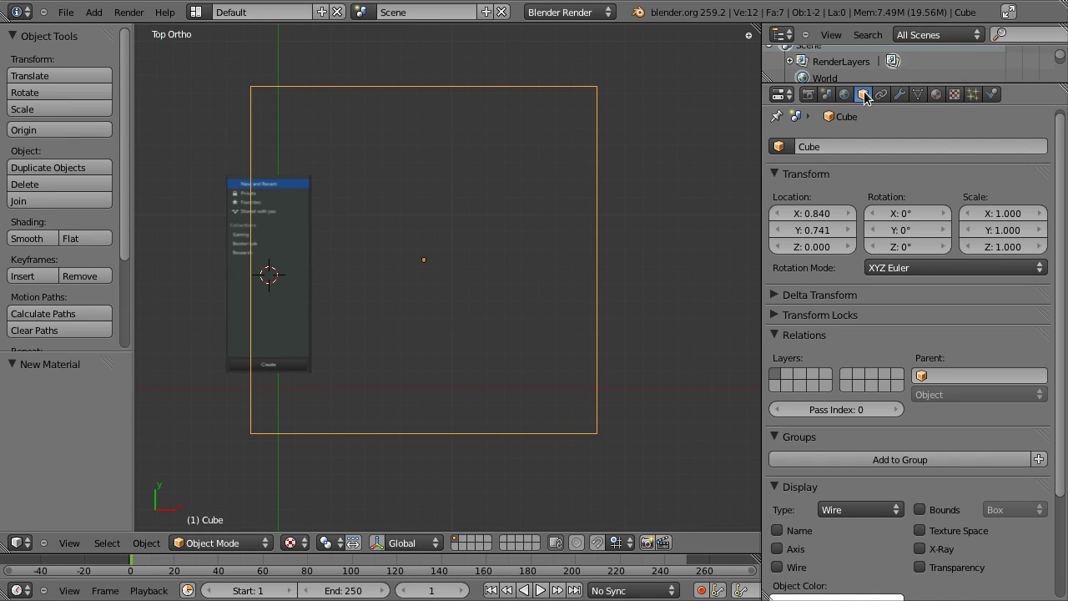
{"action": "left_click", "coordinate": [900, 94]}
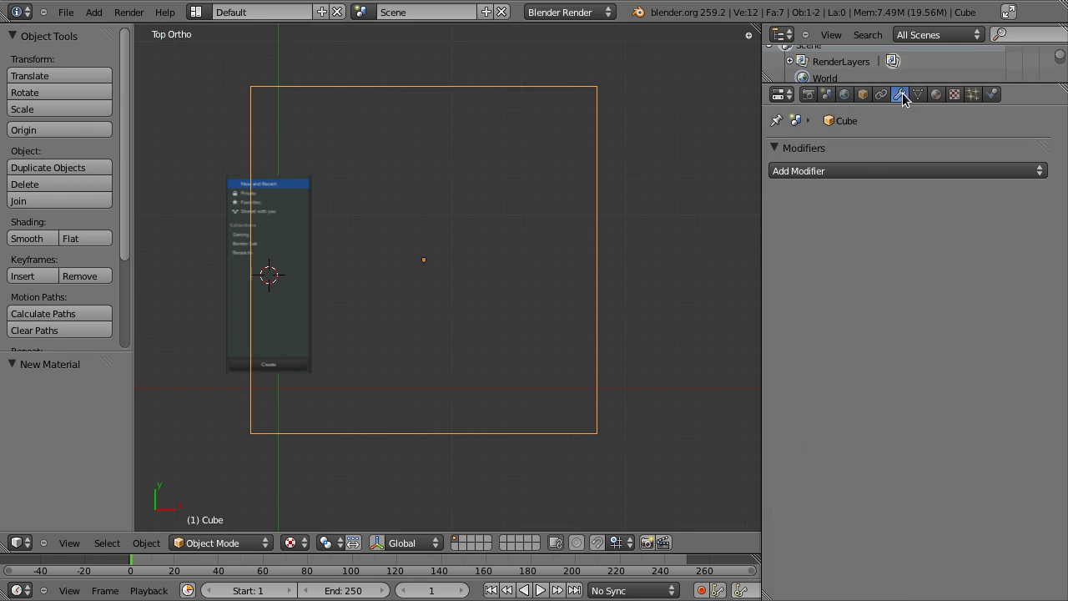
{"action": "left_click", "coordinate": [861, 173]}
{"action": "left_click", "coordinate": [809, 170]}
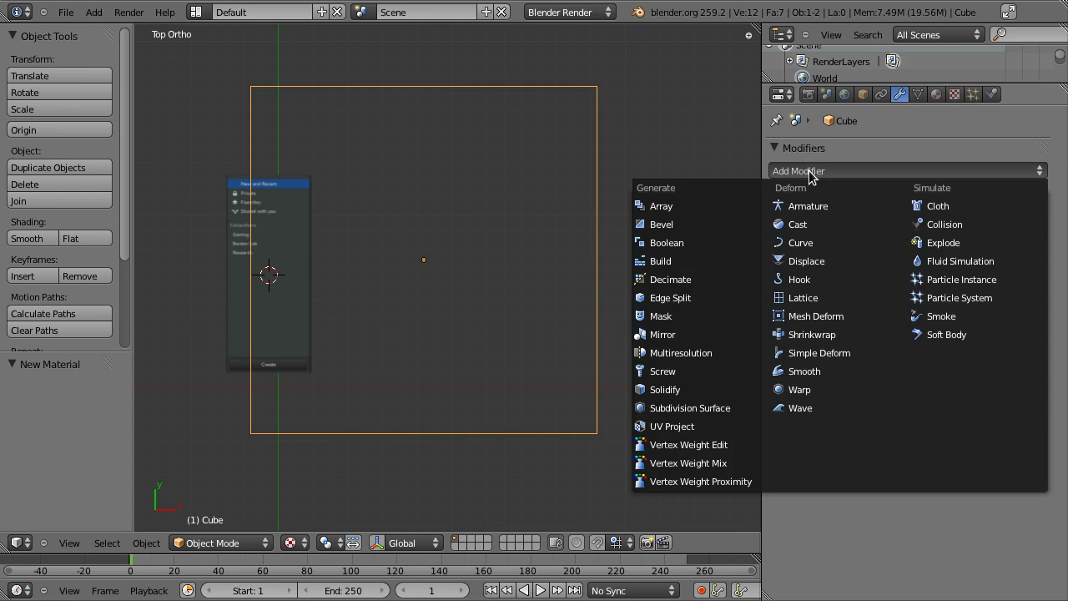
{"action": "left_click", "coordinate": [724, 243]}
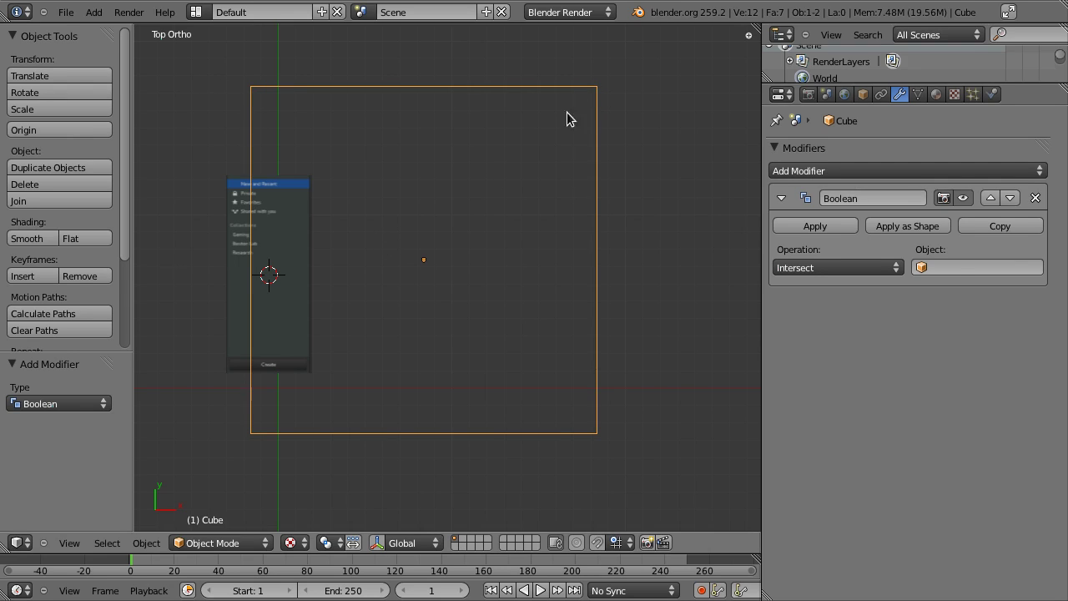
{"action": "left_click", "coordinate": [1036, 199]}
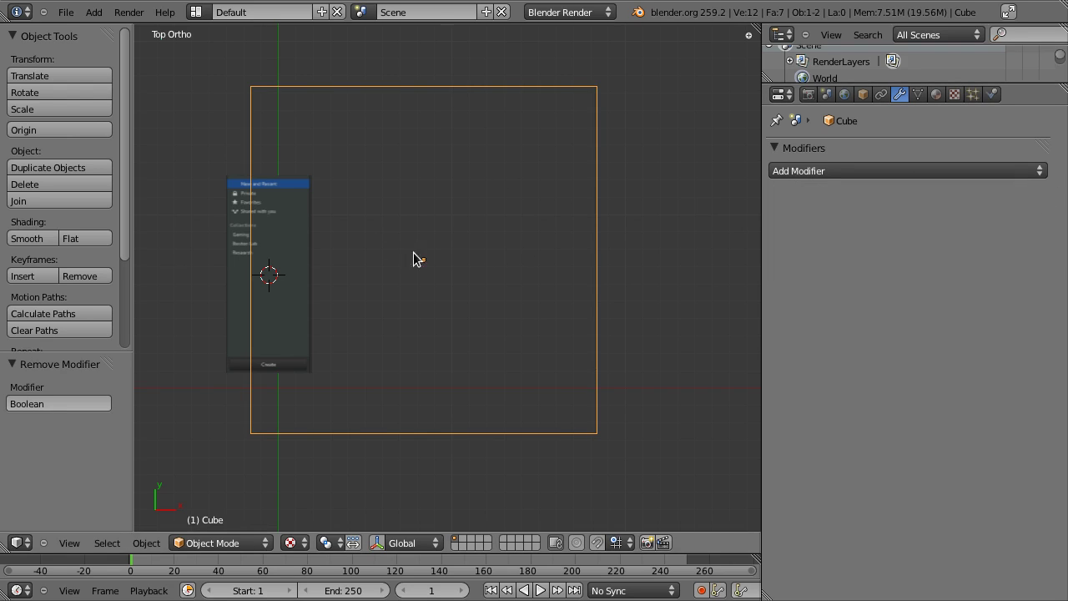
Add a Boolean Intersect modifier to sidebar.png and select the wire Cube as its object.
{"action": "right_click", "coordinate": [304, 197]}
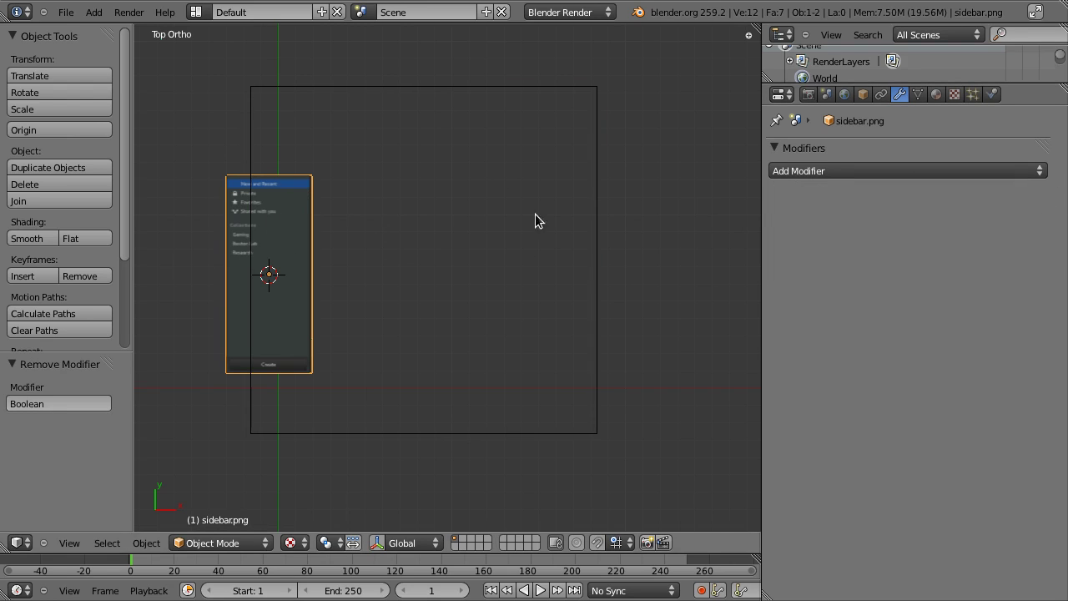
{"action": "left_click", "coordinate": [820, 171]}
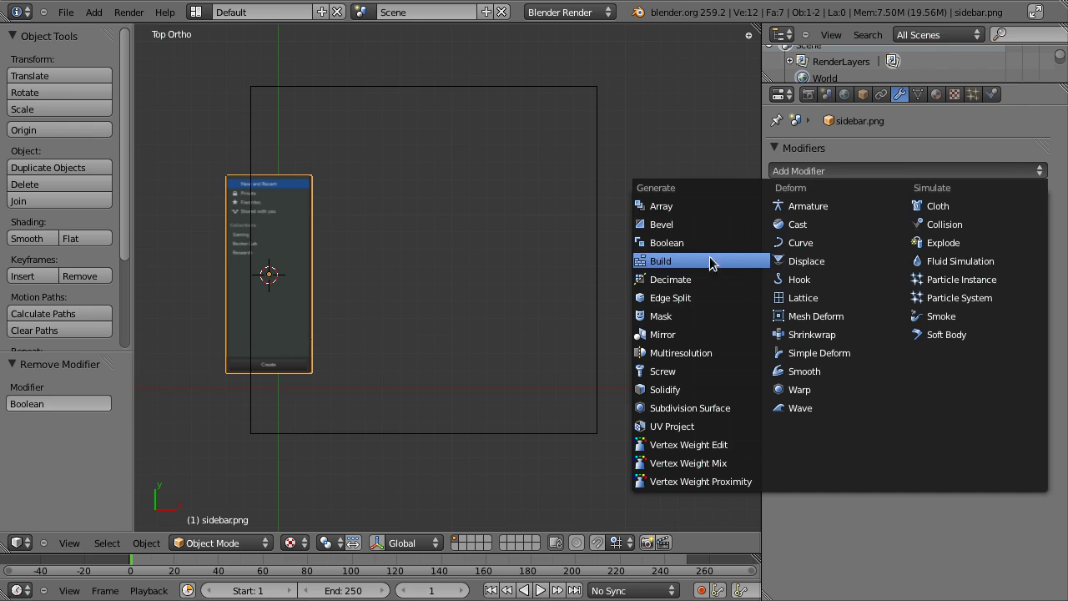
{"action": "left_click", "coordinate": [680, 249]}
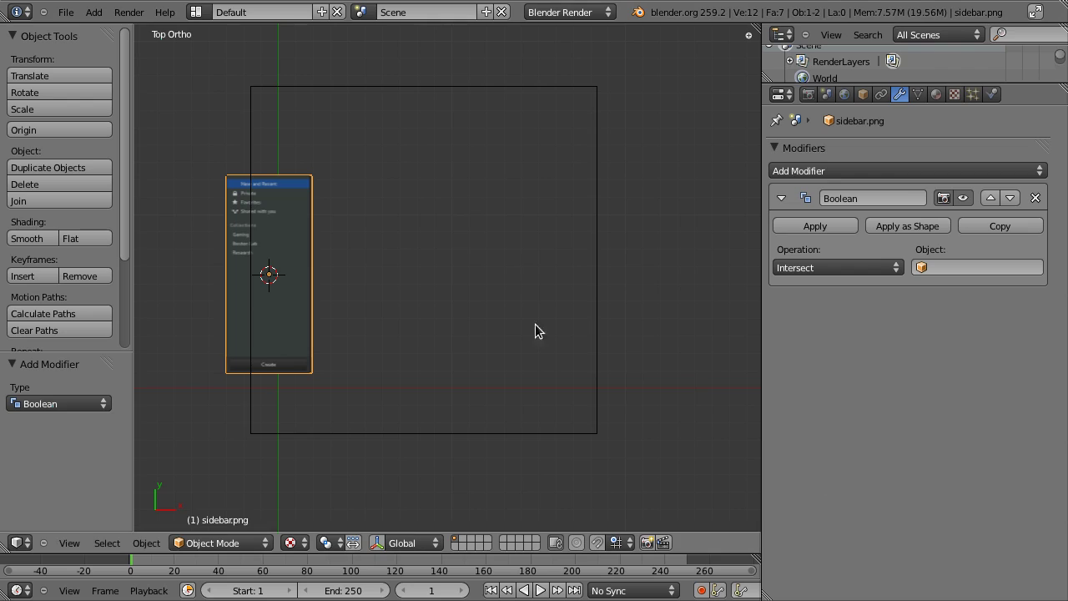
{"action": "left_click", "coordinate": [946, 266]}
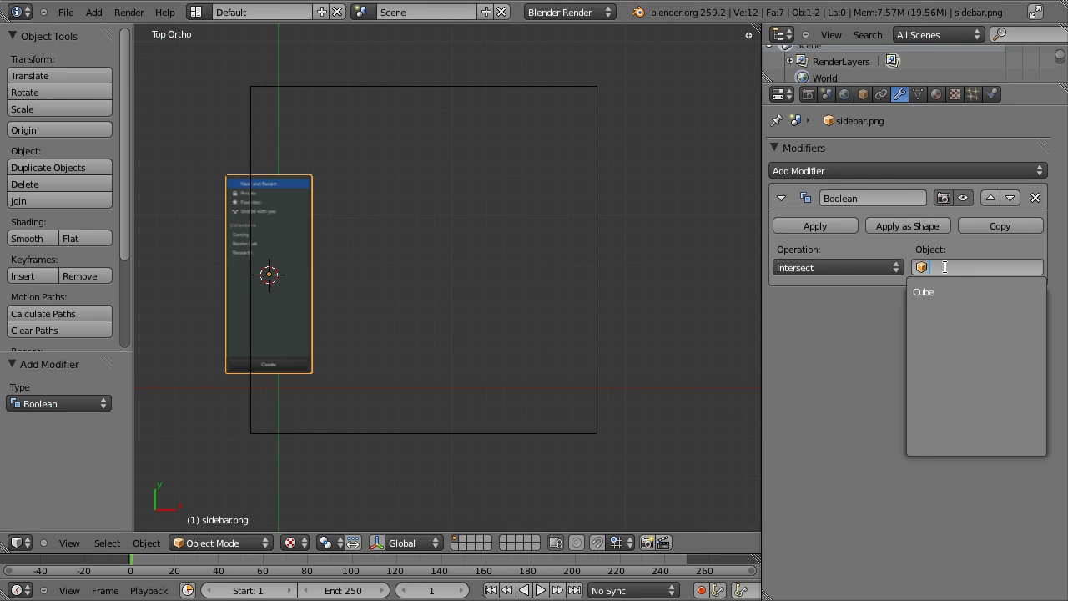
{"action": "right_click", "coordinate": [593, 123]}
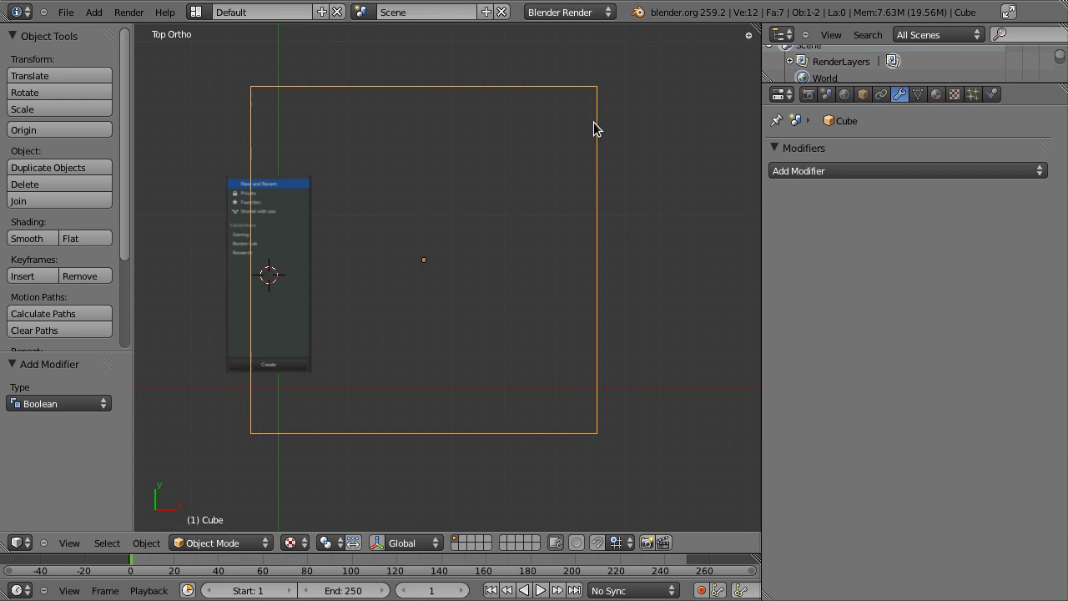
{"action": "left_click", "coordinate": [863, 93]}
Rename the wire Cube to 'clip'.
{"action": "left_click", "coordinate": [839, 146]}
{"action": "type", "text": "v"}
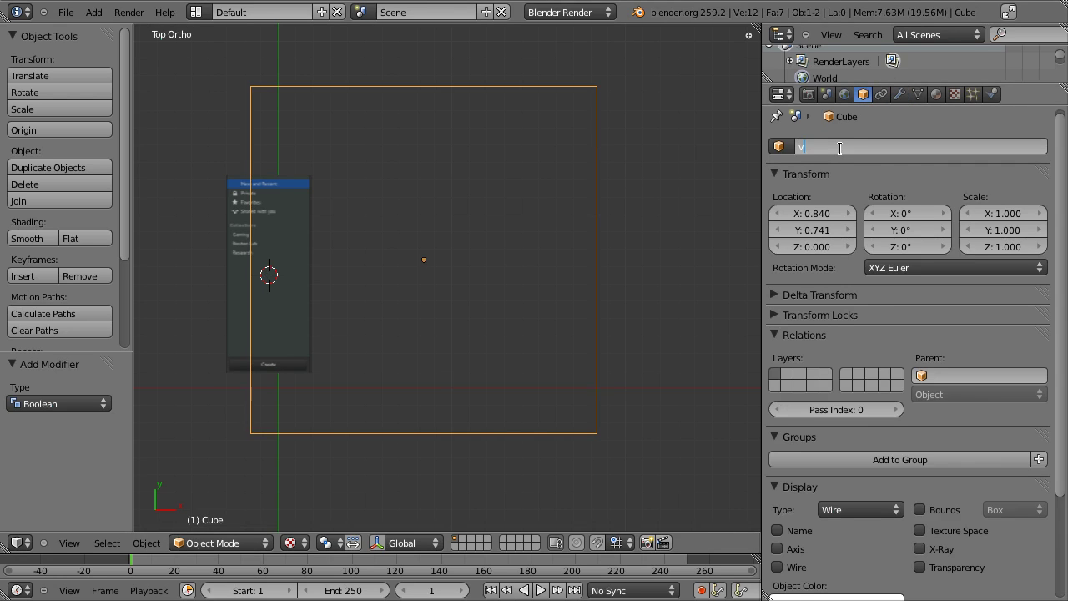
{"action": "key", "text": "Return"}
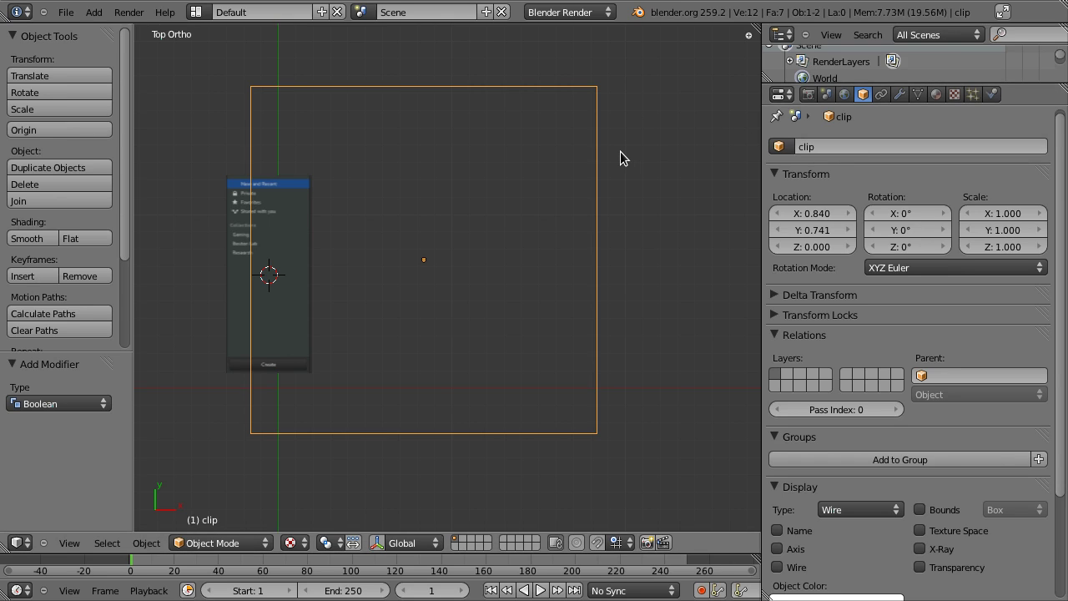
Briefly check the N panel, then select the sidebar.png plane again.
{"action": "key", "text": "n"}
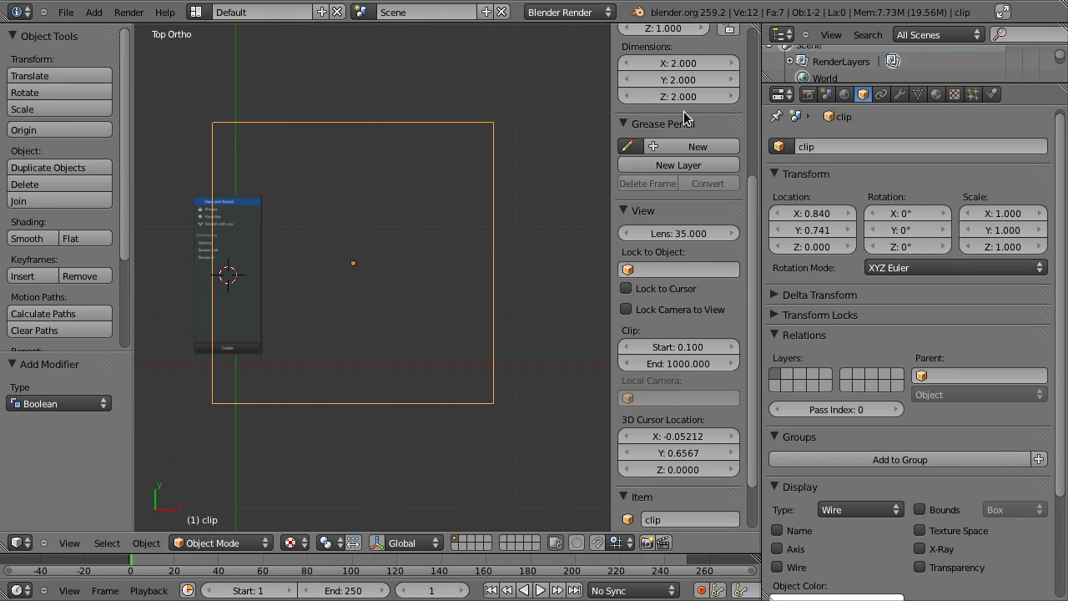
{"action": "scroll", "coordinate": [696, 361], "scroll_direction": "up", "scroll_amount": 4}
{"action": "scroll", "coordinate": [696, 359], "scroll_direction": "down", "scroll_amount": 5}
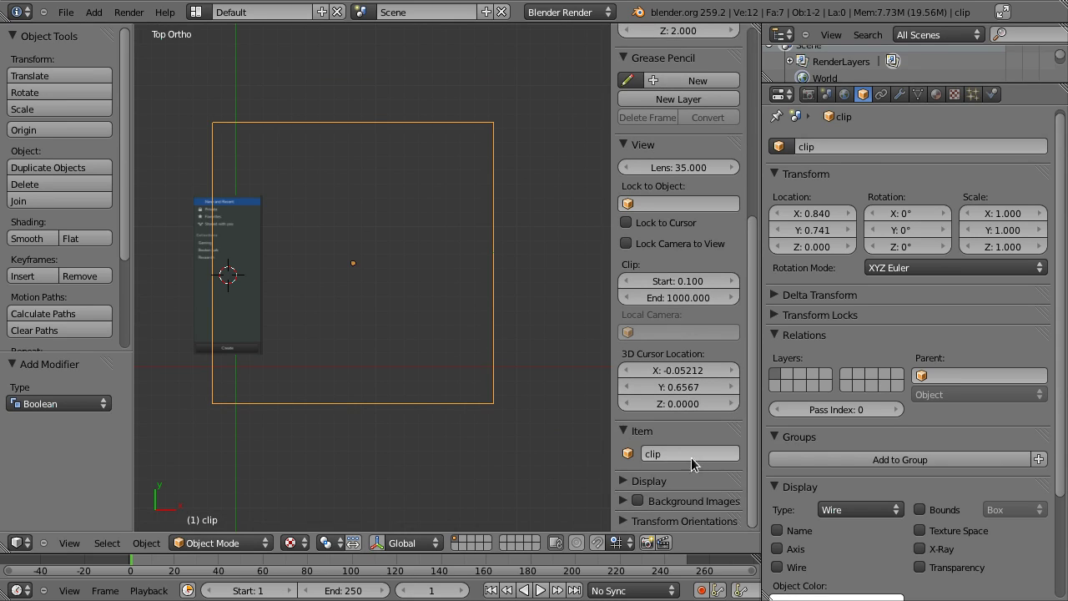
{"action": "key", "text": "n"}
{"action": "right_click", "coordinate": [306, 195]}
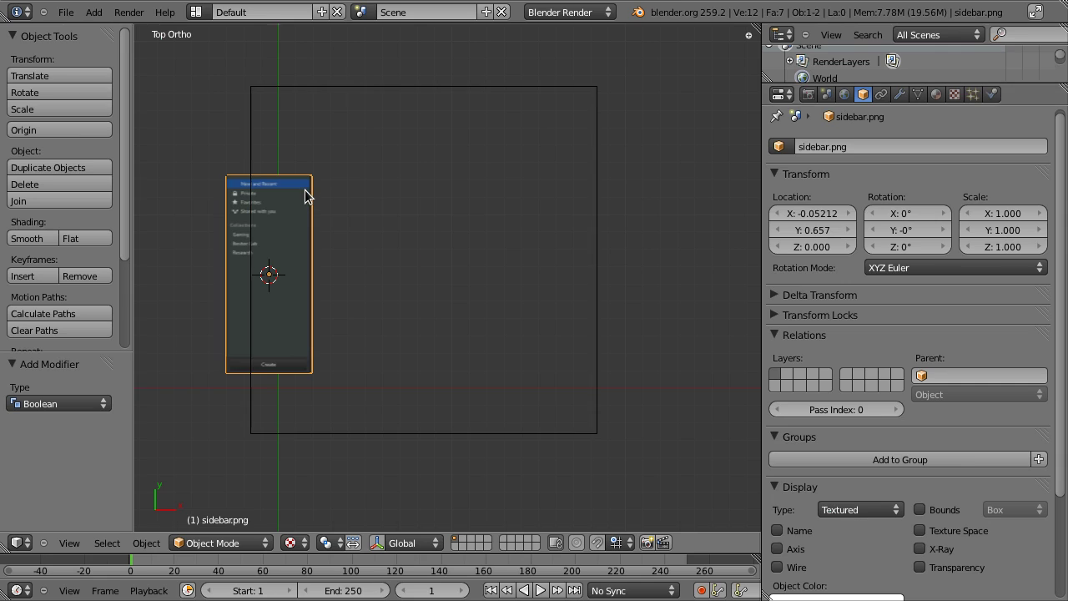
Set clip as the sidebar plane's Boolean cutting object.
{"action": "left_click", "coordinate": [899, 93]}
{"action": "left_click", "coordinate": [957, 268]}
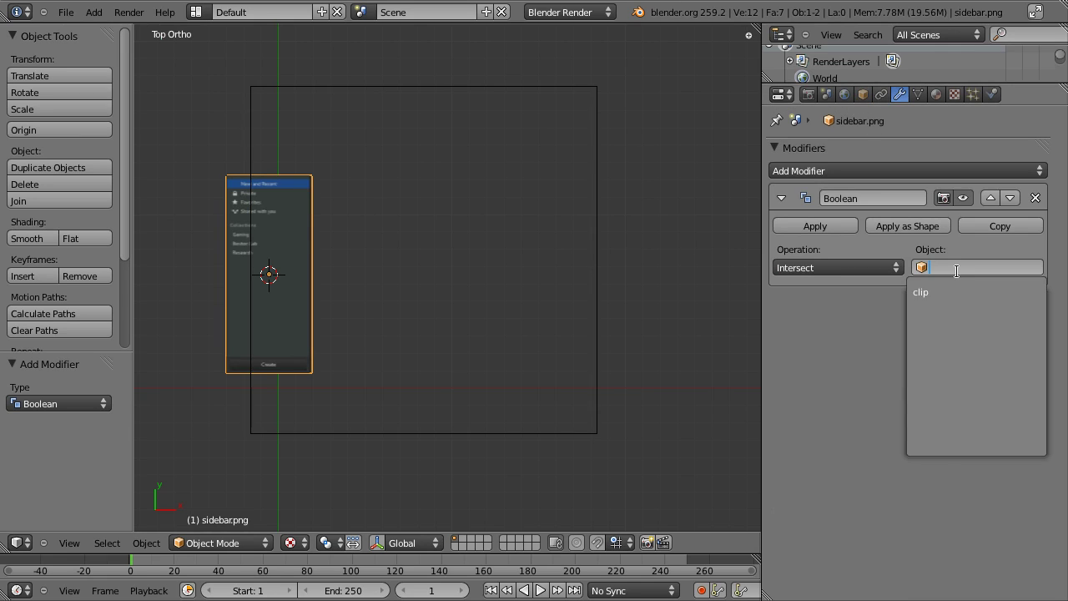
{"action": "left_click", "coordinate": [943, 291]}
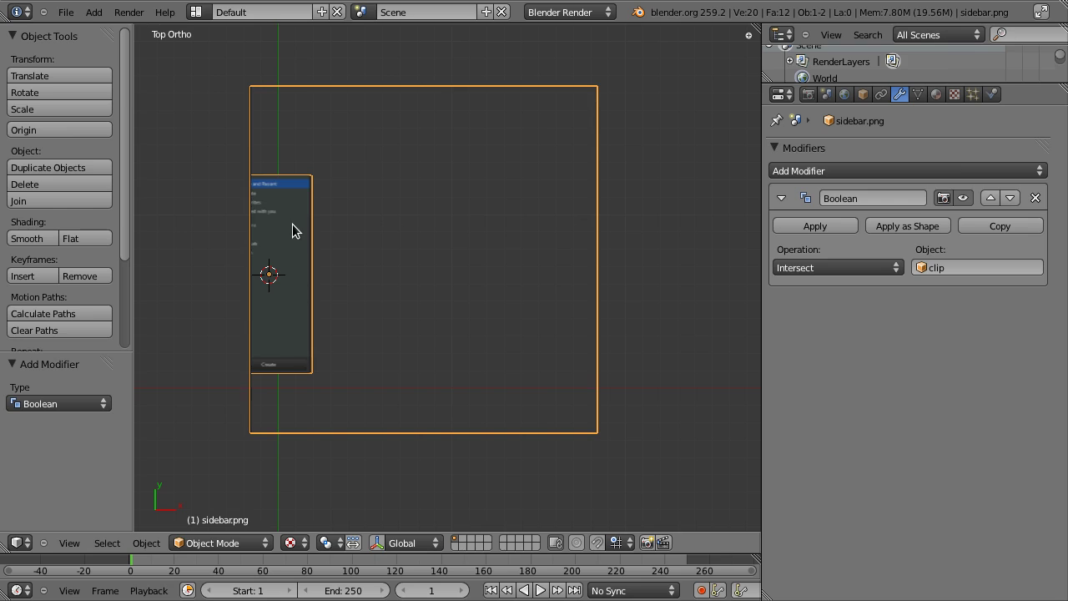
Test the clipping by moving the sidebar image, then trying scale and rotate and cancelling.
{"action": "key", "text": "g"}
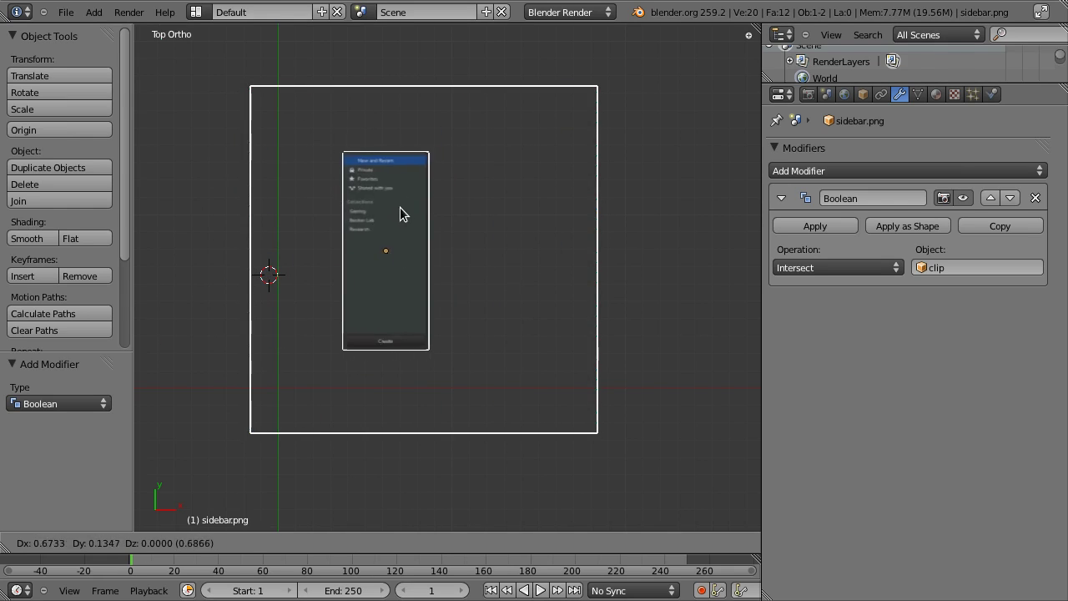
{"action": "left_click", "coordinate": [397, 210]}
{"action": "key", "text": "s"}
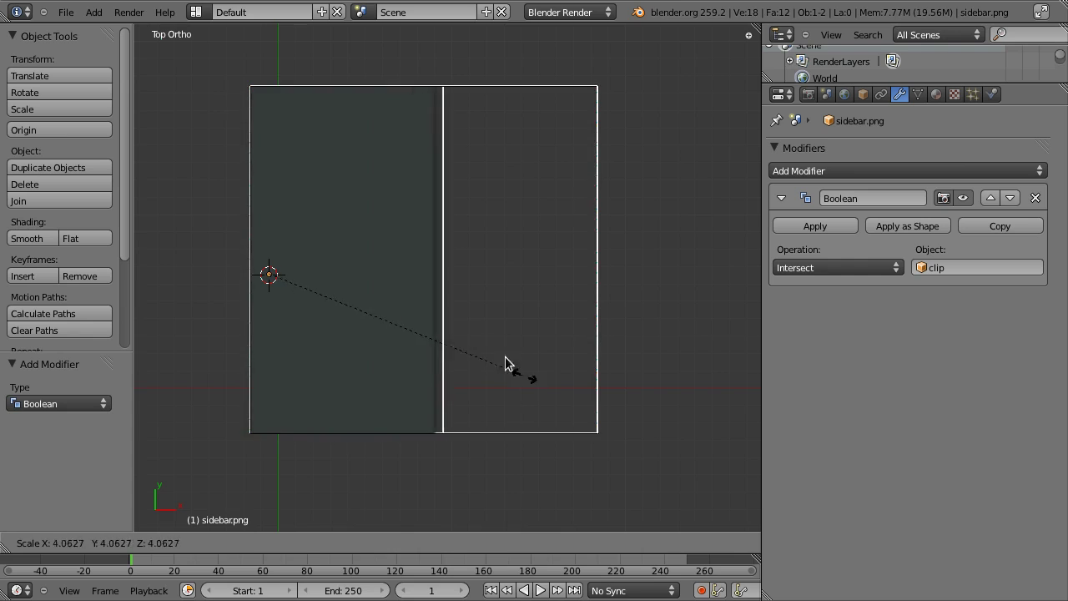
{"action": "key", "text": "Escape"}
{"action": "key", "text": "r"}
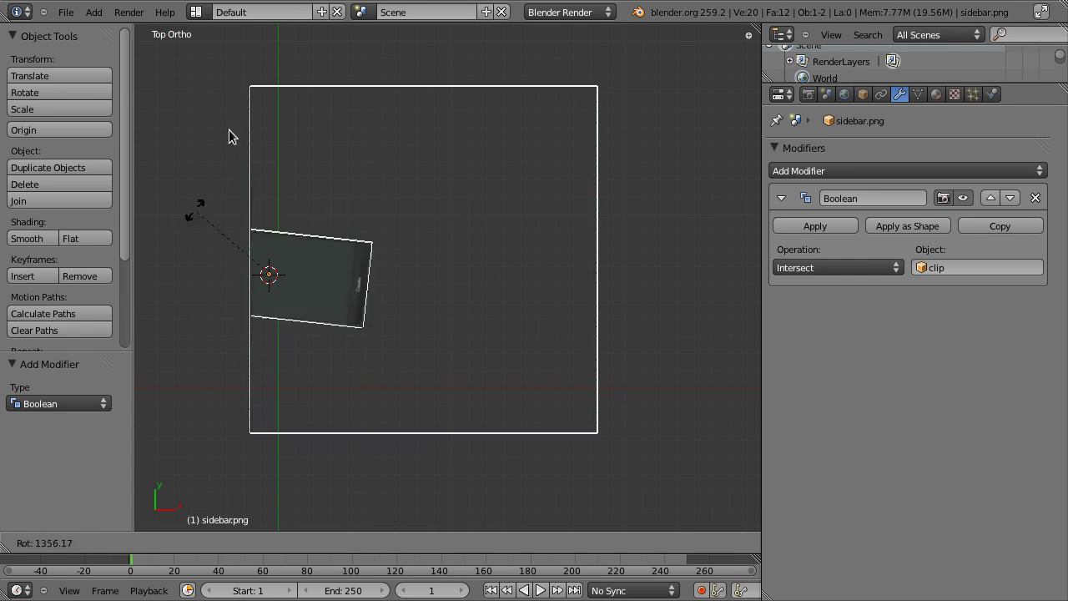
{"action": "key", "text": "Escape"}
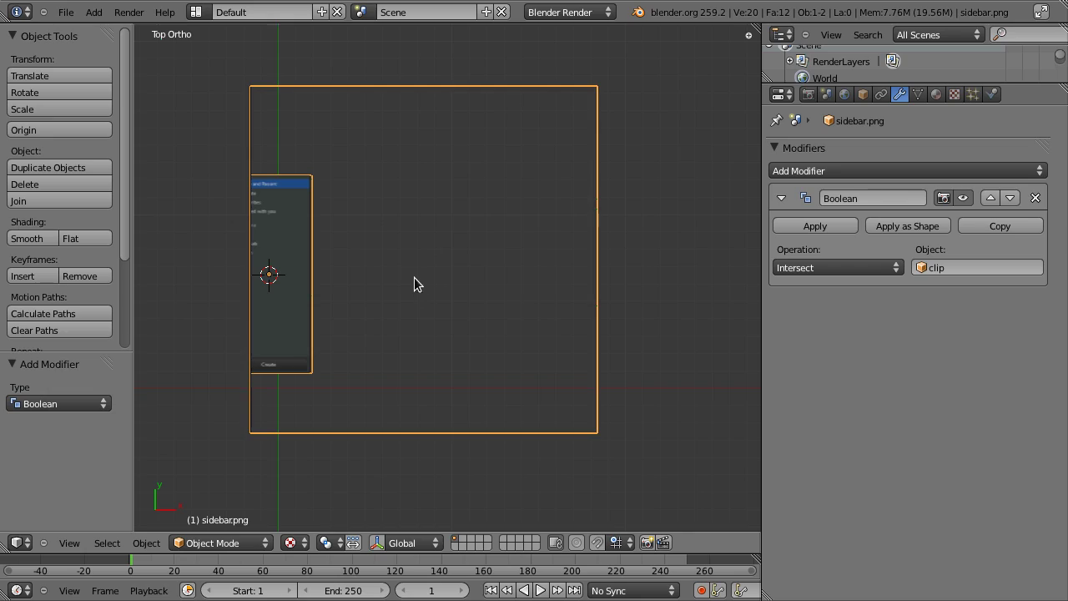
Orbit around the wire clip box to inspect the trimmed sidebar plane from several angles.
{"action": "middle_click_drag", "start_coordinate": [352, 378], "coordinate": [375, 231]}
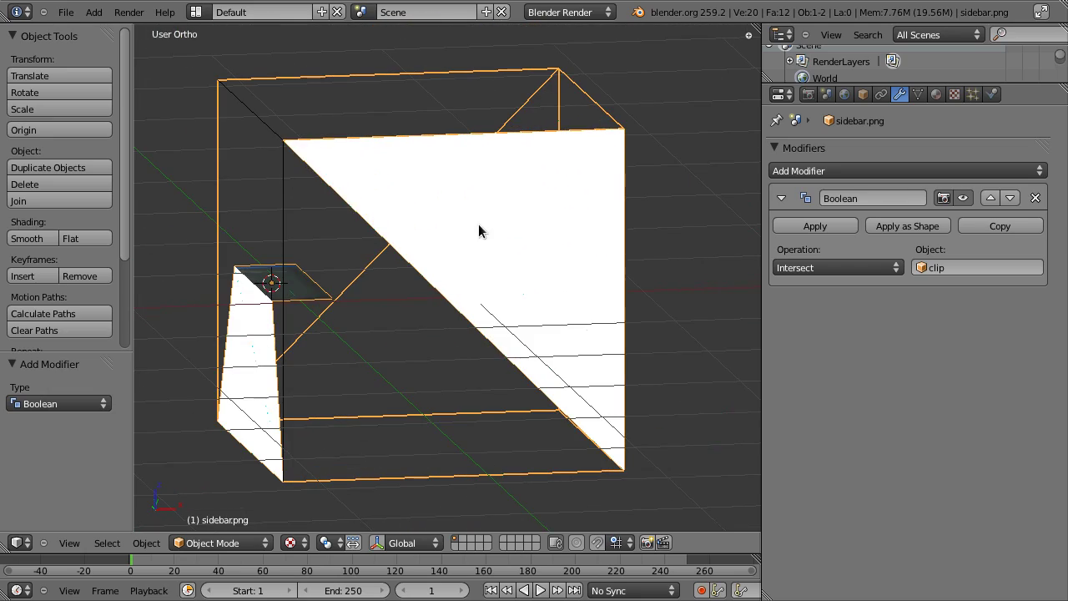
{"action": "middle_click_drag", "start_coordinate": [432, 156], "coordinate": [484, 291]}
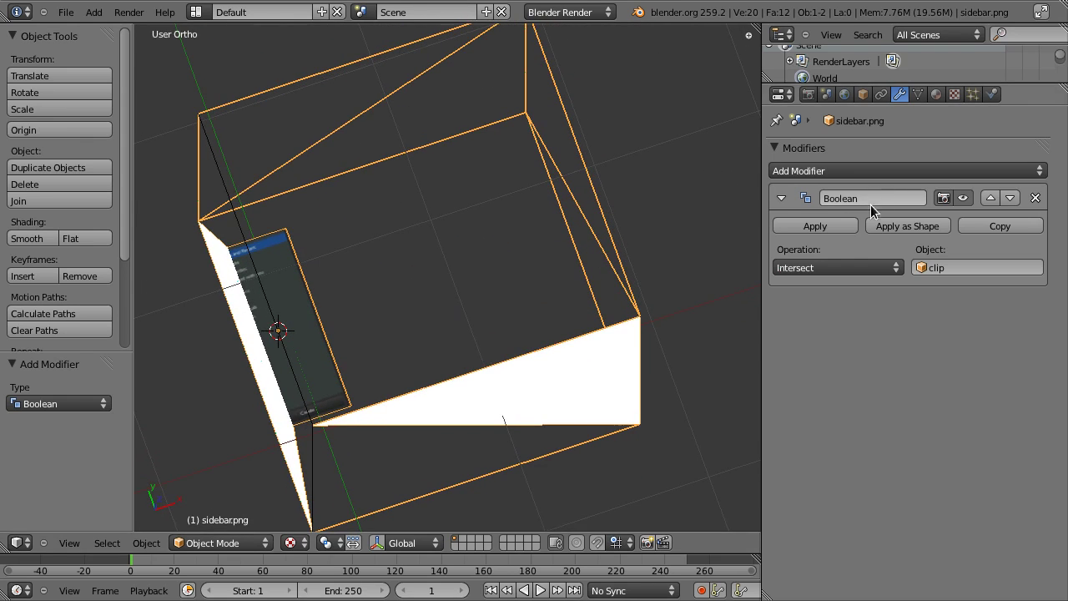
{"action": "middle_click_drag", "start_coordinate": [461, 367], "coordinate": [658, 330]}
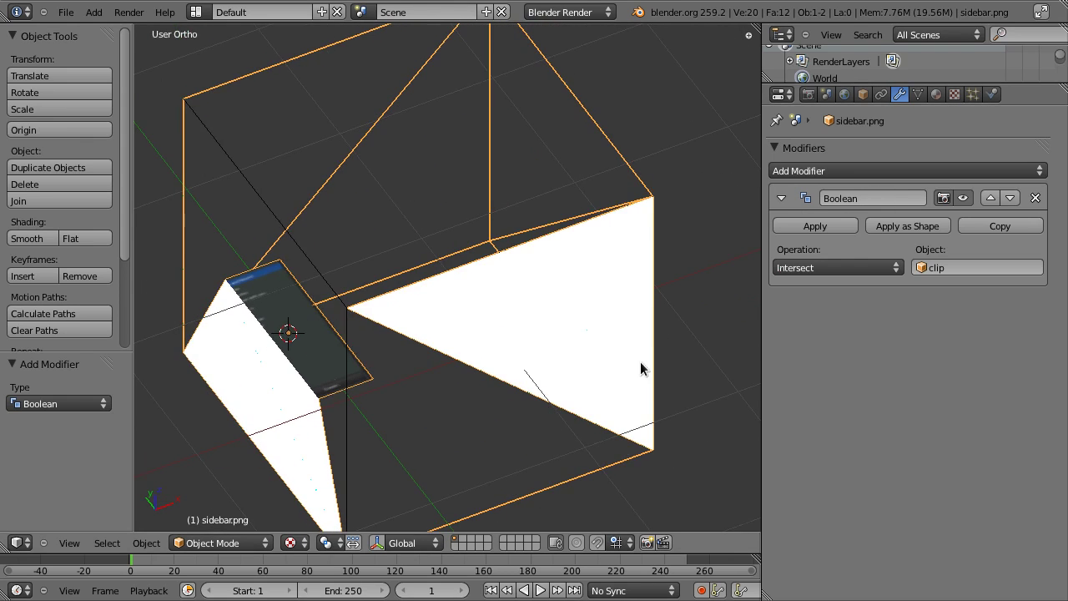
{"action": "middle_click_drag", "start_coordinate": [640, 368], "coordinate": [349, 190]}
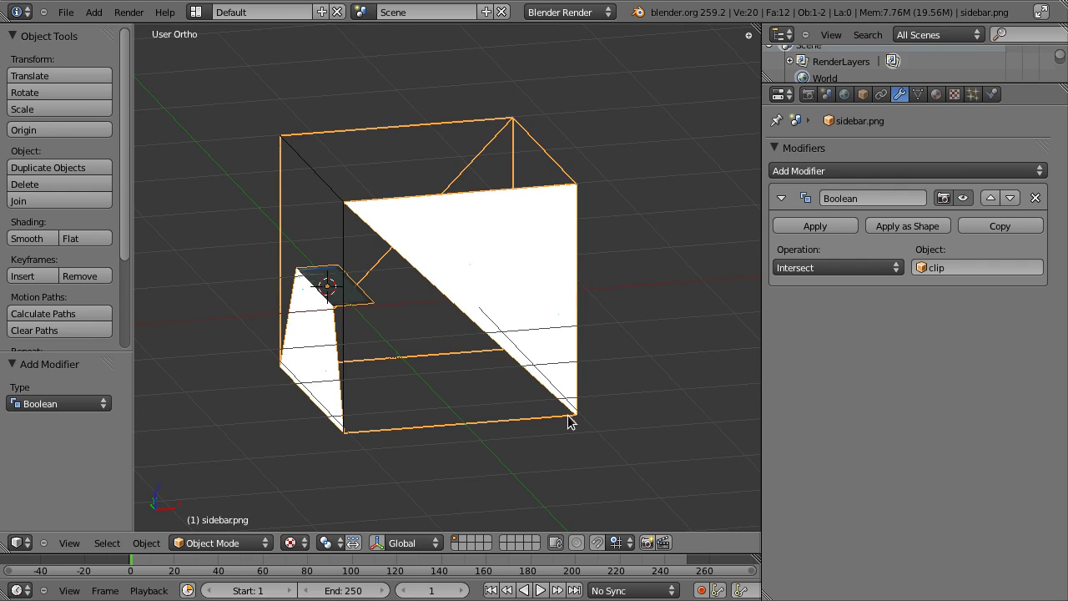
{"action": "middle_click_drag", "start_coordinate": [376, 215], "coordinate": [467, 280]}
{"action": "middle_click_drag", "start_coordinate": [501, 360], "coordinate": [308, 312]}
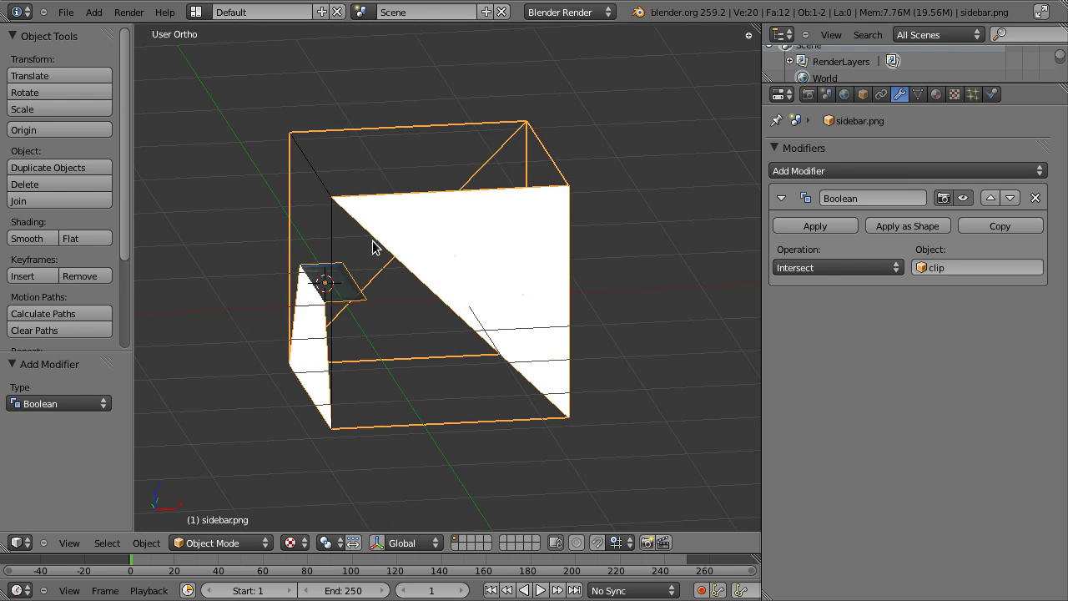
{"action": "middle_click_drag", "start_coordinate": [376, 247], "coordinate": [293, 262]}
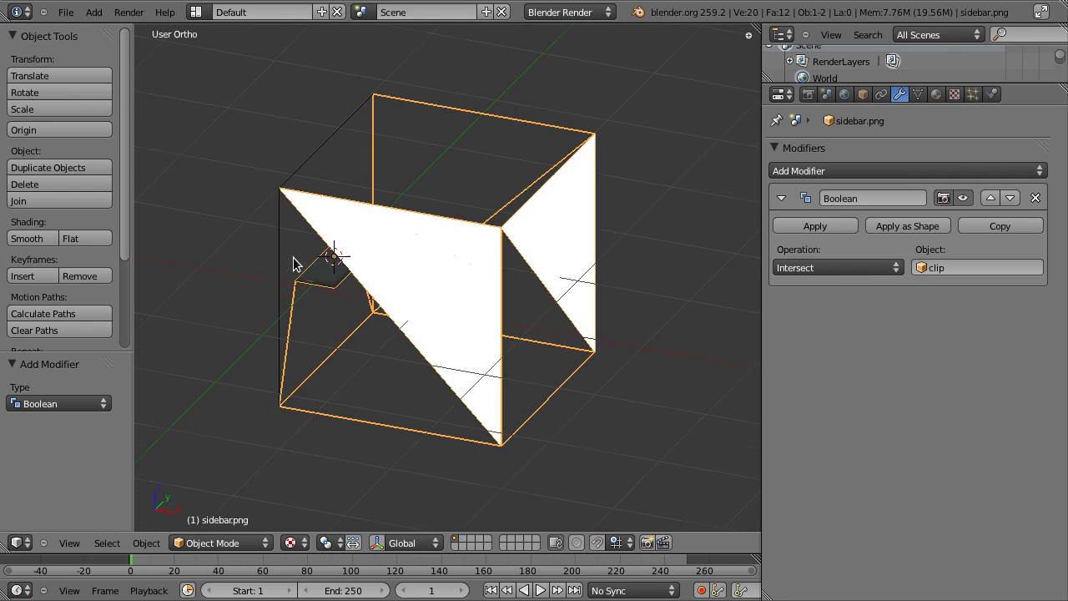
{"action": "middle_click_drag", "start_coordinate": [584, 256], "coordinate": [562, 282]}
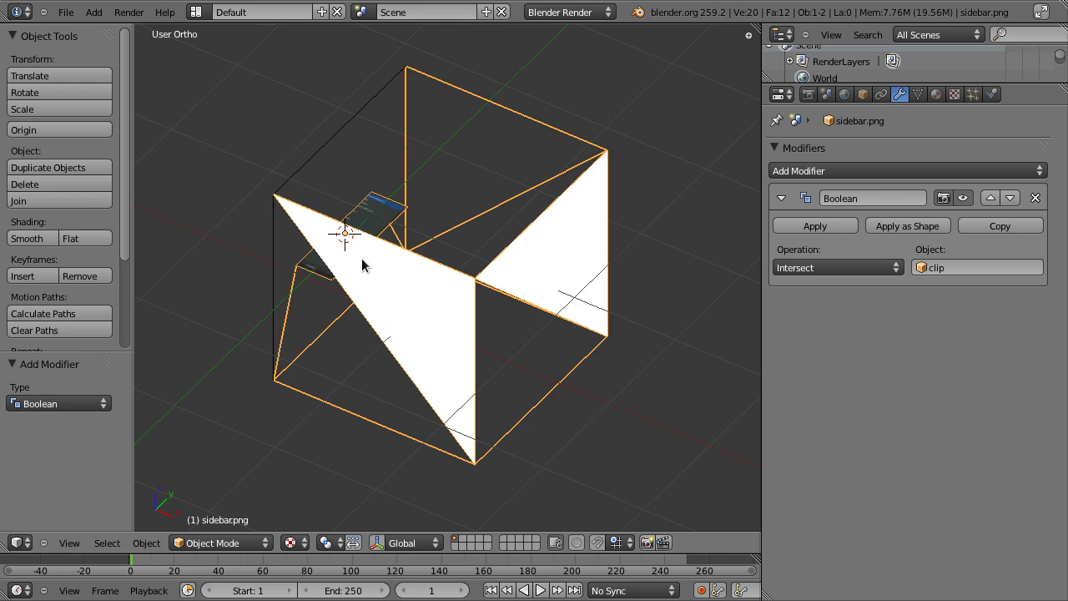
{"action": "key", "text": "KP_7"}
Zoom and pan the top view to center the clip box and trimmed sidebar plane.
{"action": "scroll", "coordinate": [365, 280], "scroll_direction": "up", "scroll_amount": 4}
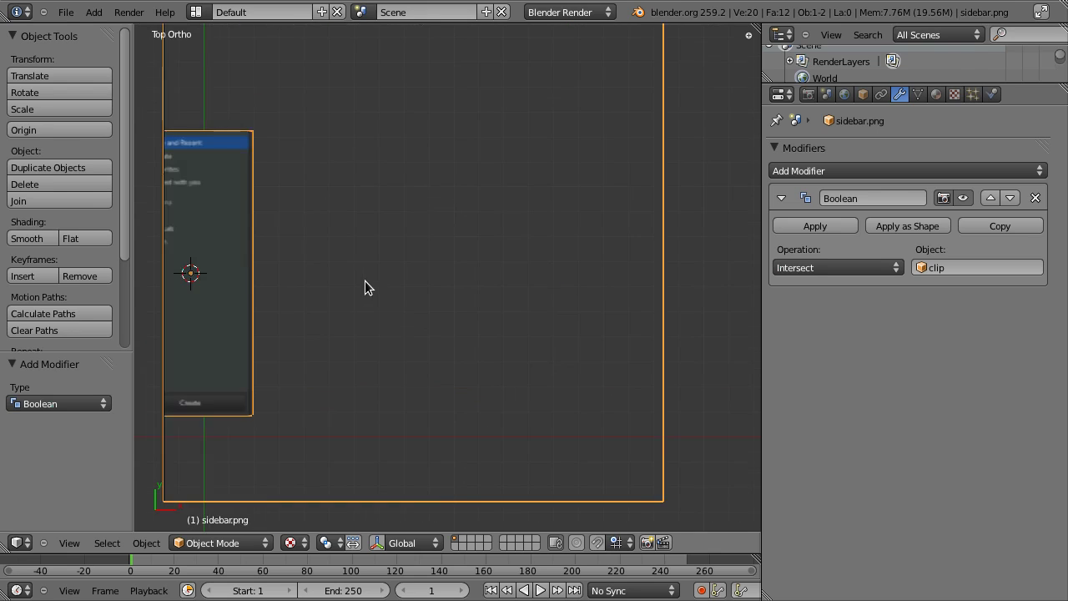
{"action": "scroll", "coordinate": [365, 280], "scroll_direction": "down", "scroll_amount": 1}
{"action": "middle_click_drag", "start_coordinate": [364, 280], "coordinate": [444, 260], "text": "shift"}
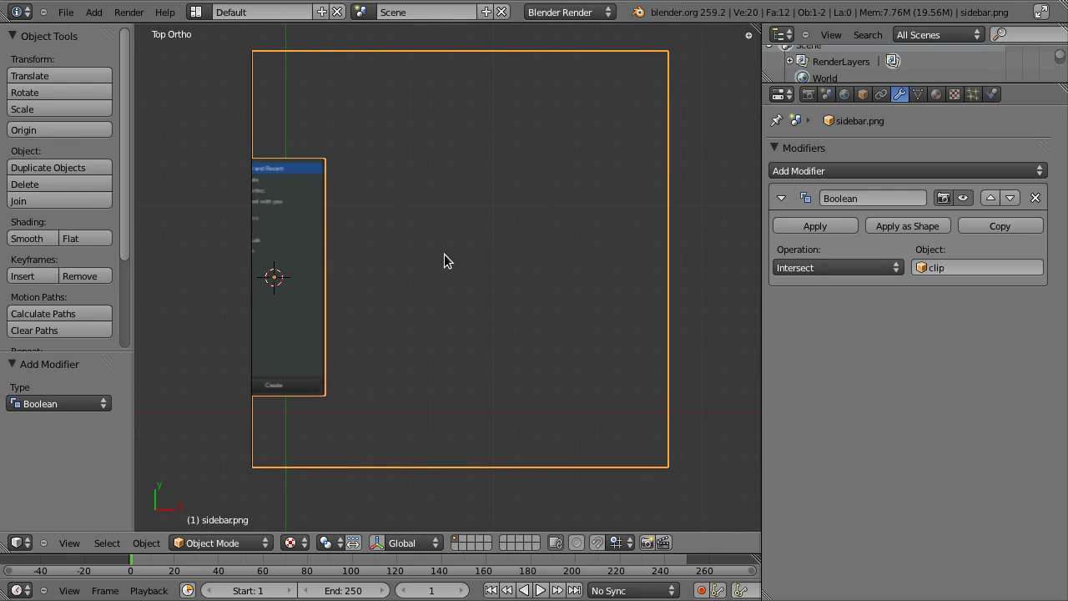